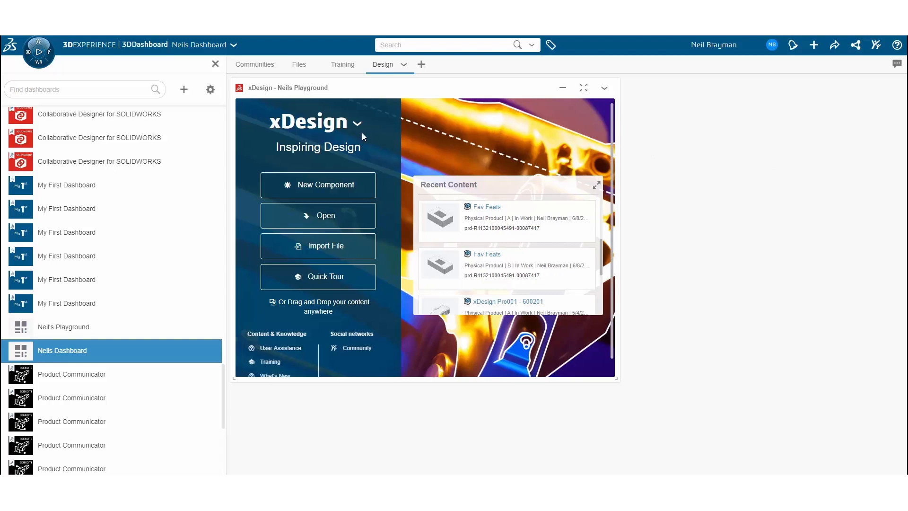
- Create a new component named Favorite Features and expand the xDesign widget to full screen
{"action": "left_click", "coordinate": [332, 187]}
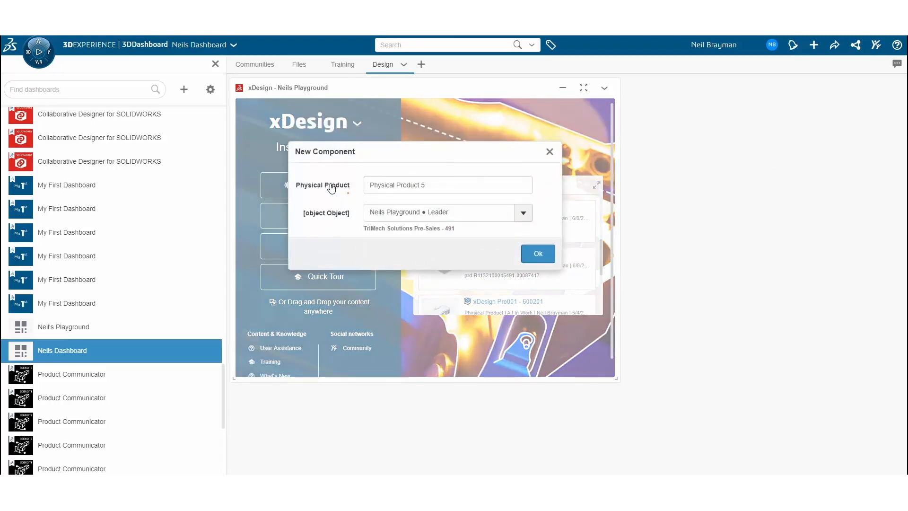
{"action": "triple_click", "coordinate": [430, 183]}
{"action": "type", "text": "Favorite Features"}
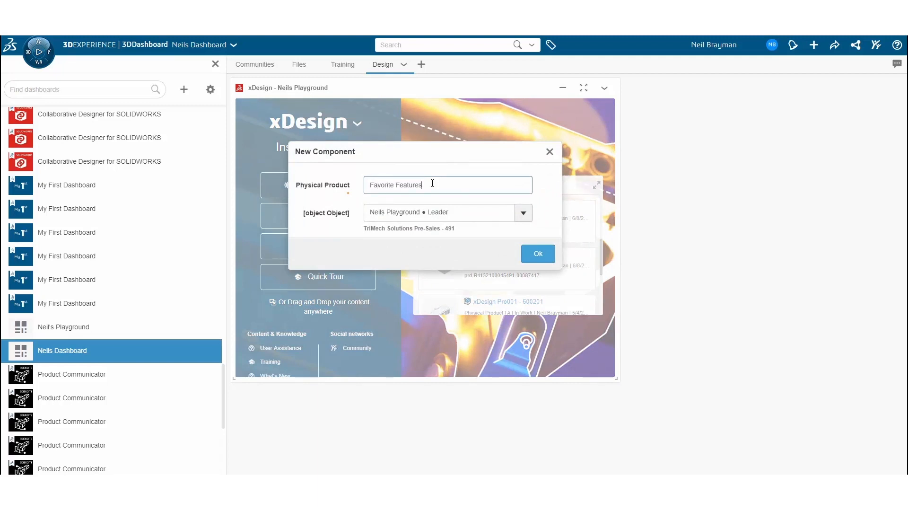
{"action": "left_click", "coordinate": [542, 256]}
{"action": "left_click", "coordinate": [584, 89]}
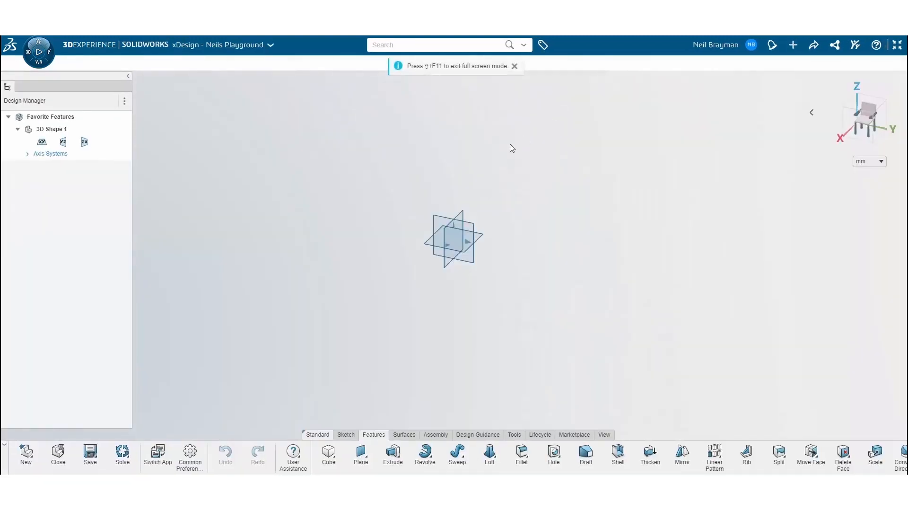
- Sketch a center rectangle on the XY plane, centred on the origin
{"action": "left_click", "coordinate": [430, 242]}
{"action": "left_click", "coordinate": [453, 190]}
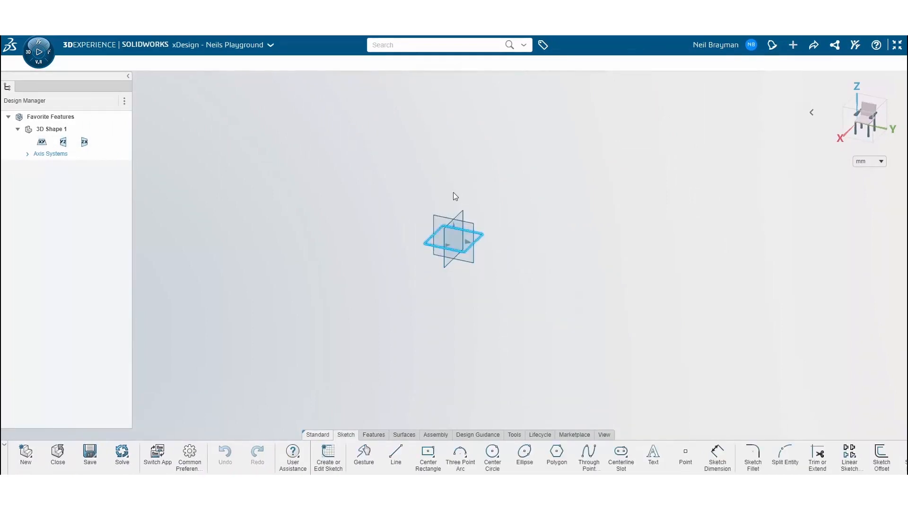
{"action": "left_click", "coordinate": [470, 252]}
{"action": "left_click", "coordinate": [553, 201]}
{"action": "key", "text": "Escape"}
- Dimension the rectangle to 100 mm high and 150 mm wide, then exit the sketch
{"action": "key", "text": "d"}
{"action": "left_click", "coordinate": [554, 236]}
{"action": "left_click", "coordinate": [603, 228]}
{"action": "type", "text": "100"}
{"action": "key", "text": "Return"}
{"action": "left_click", "coordinate": [488, 303]}
{"action": "left_click", "coordinate": [482, 337]}
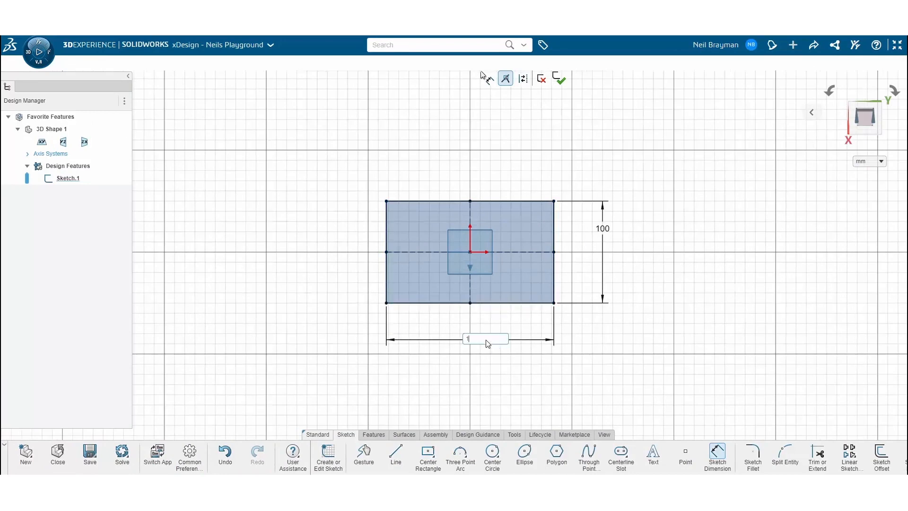
{"action": "type", "text": "150"}
{"action": "key", "text": "Return"}
{"action": "left_click", "coordinate": [559, 78]}
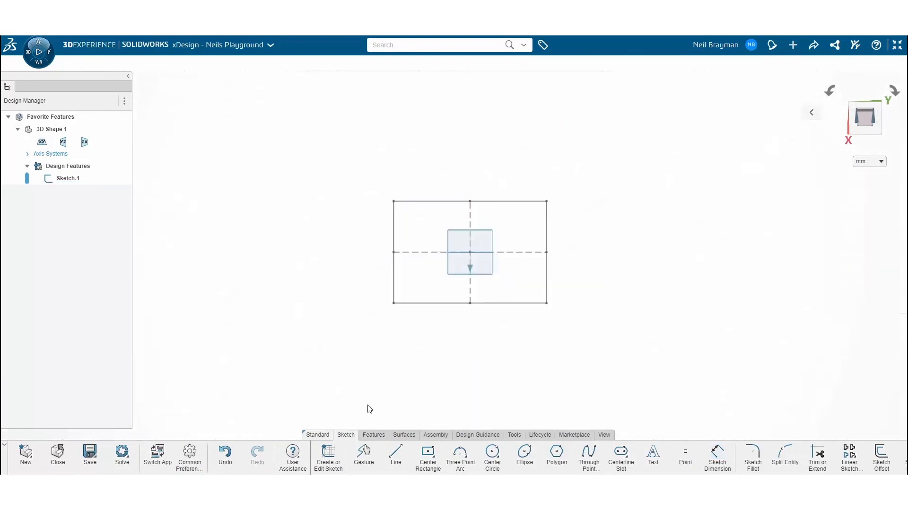
- Extrude the rectangle as a solid with a Midplane direction and a distance of 50 mm
{"action": "left_click", "coordinate": [374, 434]}
{"action": "left_click", "coordinate": [393, 453]}
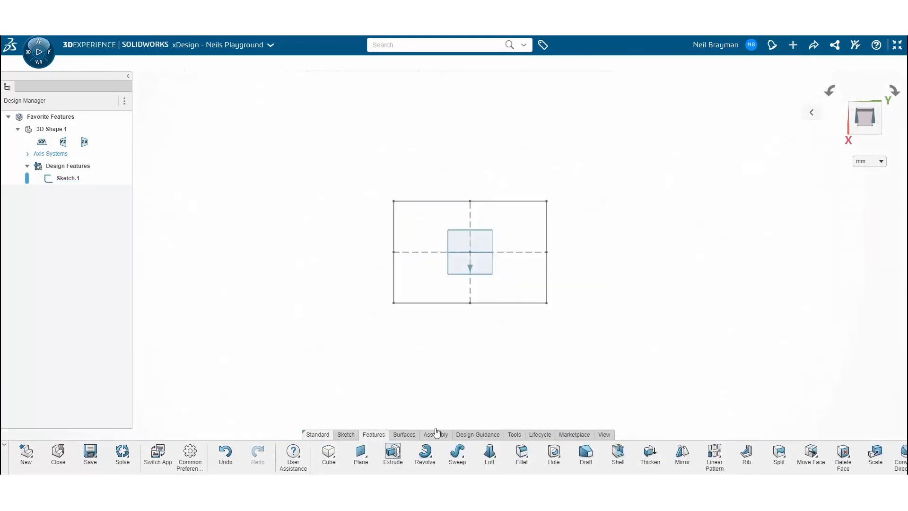
{"action": "left_click", "coordinate": [191, 217]}
{"action": "left_click", "coordinate": [186, 238]}
{"action": "left_click", "coordinate": [435, 236]}
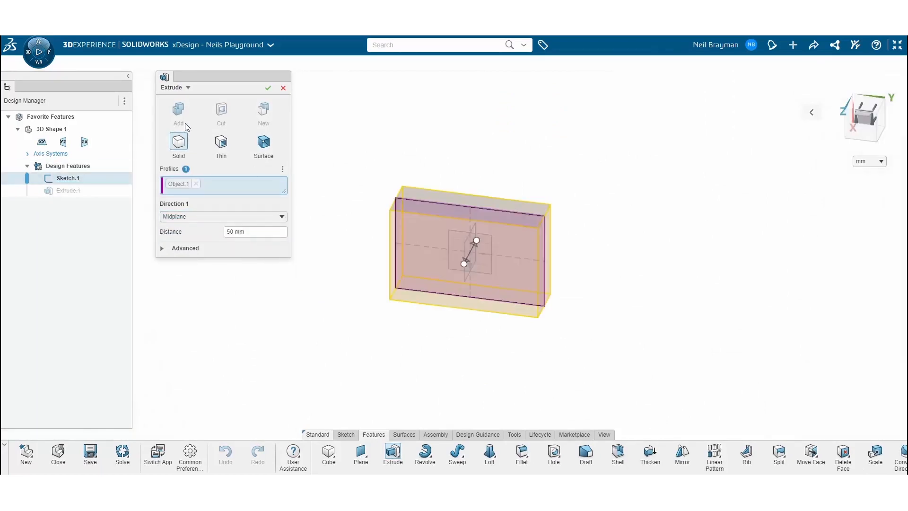
{"action": "left_click", "coordinate": [268, 88]}
- Sketch a center rectangle on the block's upper face, centred on the face
{"action": "middle_click_drag", "start_coordinate": [462, 349], "coordinate": [432, 262]}
{"action": "left_click", "coordinate": [432, 262]}
{"action": "left_click", "coordinate": [456, 198]}
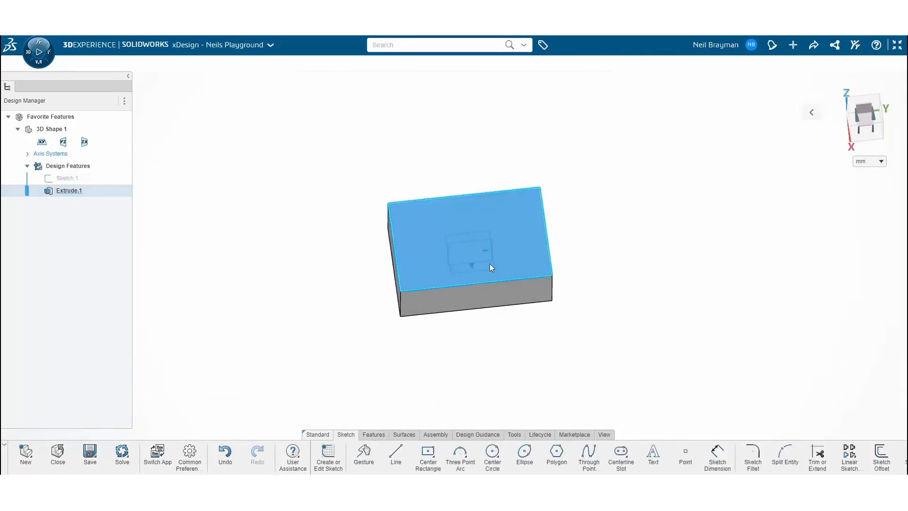
{"action": "left_click", "coordinate": [493, 255]}
{"action": "left_click", "coordinate": [525, 235]}
{"action": "key", "text": "Escape"}
- Dimension the small rectangle as a 50 by 50 mm square and exit the sketch
{"action": "key", "text": "d"}
{"action": "left_click", "coordinate": [526, 246]}
{"action": "left_click", "coordinate": [610, 242]}
{"action": "type", "text": "50"}
{"action": "key", "text": "Return"}
{"action": "left_click", "coordinate": [516, 280]}
{"action": "left_click", "coordinate": [506, 331]}
{"action": "type", "text": "50"}
{"action": "key", "text": "Return"}
{"action": "left_click", "coordinate": [554, 79]}
- Extrude-cut the square profile all the way through the block
{"action": "left_click", "coordinate": [373, 434]}
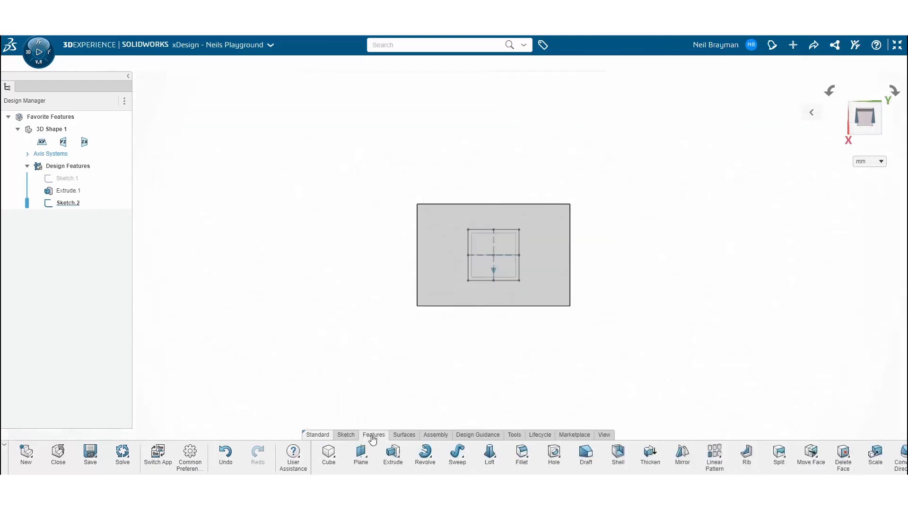
{"action": "left_click", "coordinate": [394, 452]}
{"action": "left_click", "coordinate": [479, 274]}
{"action": "left_click", "coordinate": [223, 216]}
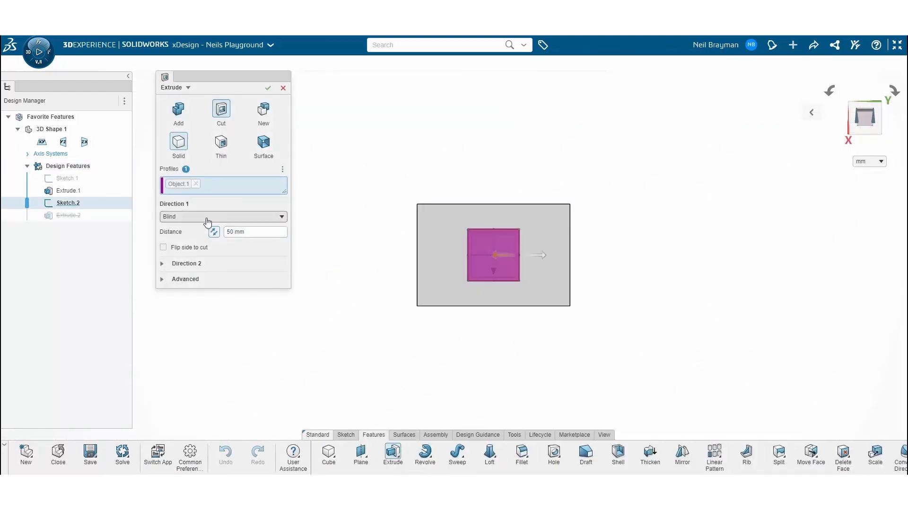
{"action": "left_click", "coordinate": [204, 248]}
{"action": "left_click", "coordinate": [268, 89]}
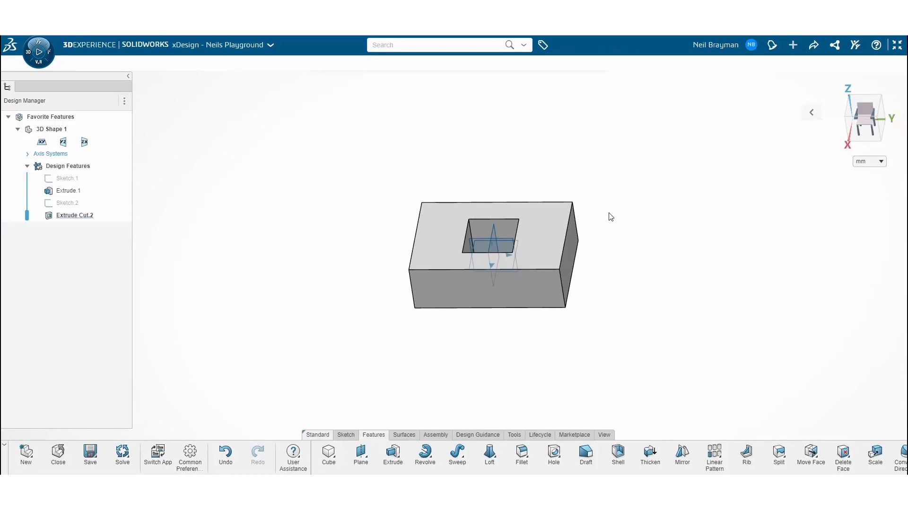
- Save the component and create revision B with the comment "Larger Width"
{"action": "left_click", "coordinate": [539, 436]}
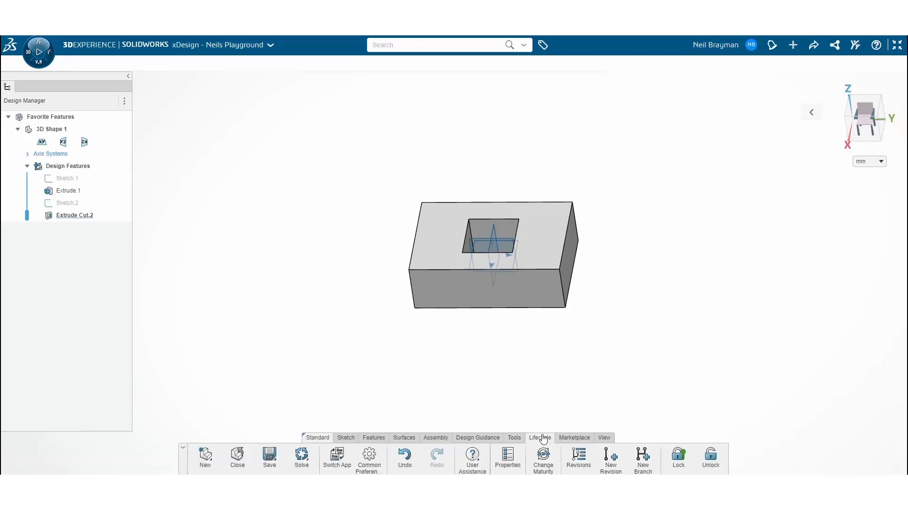
{"action": "left_click", "coordinate": [610, 458]}
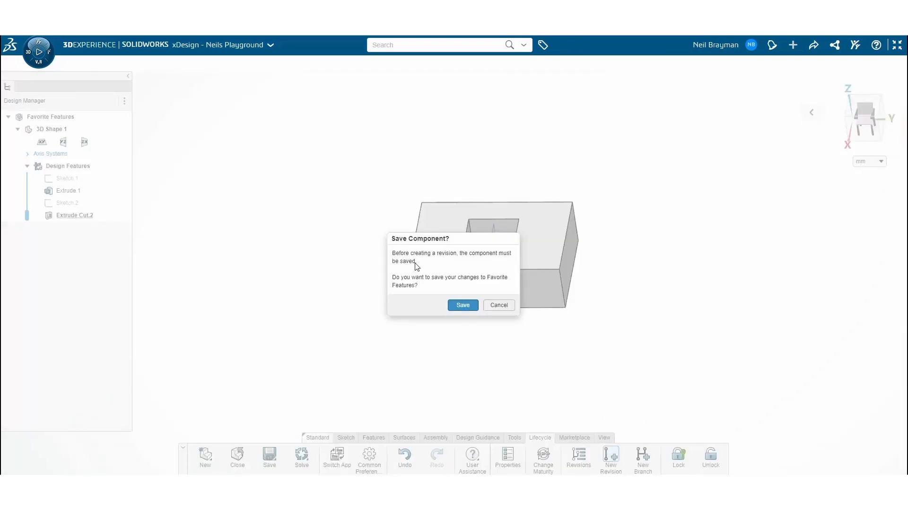
{"action": "left_click", "coordinate": [466, 305]}
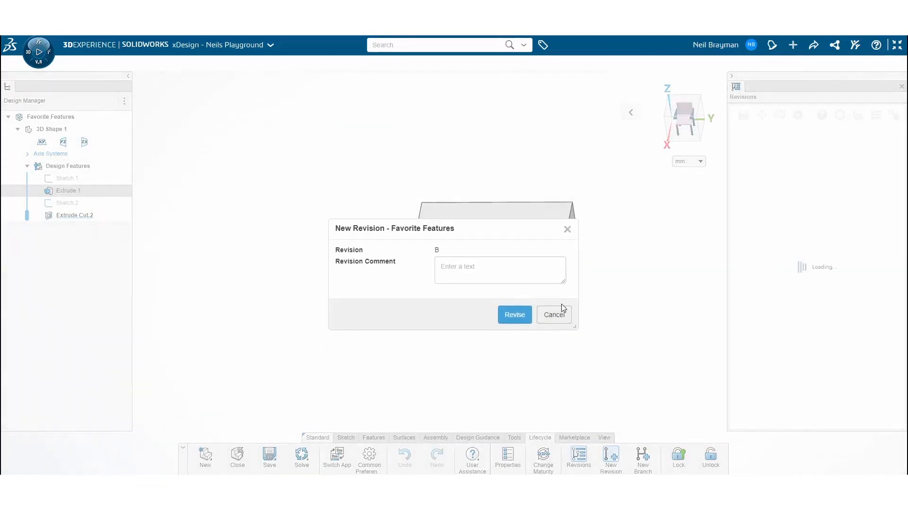
{"action": "left_click", "coordinate": [439, 251]}
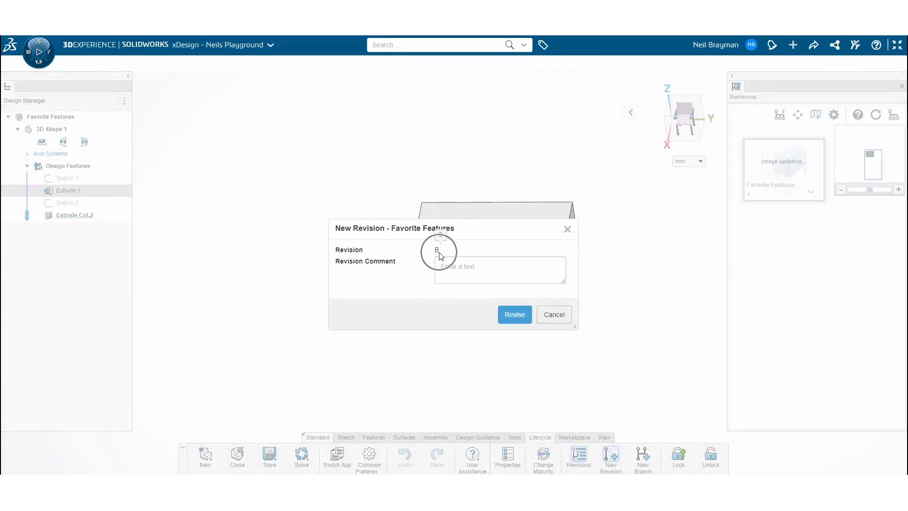
{"action": "left_click", "coordinate": [459, 267]}
{"action": "type", "text": "Larger Width"}
{"action": "left_click", "coordinate": [517, 316]}
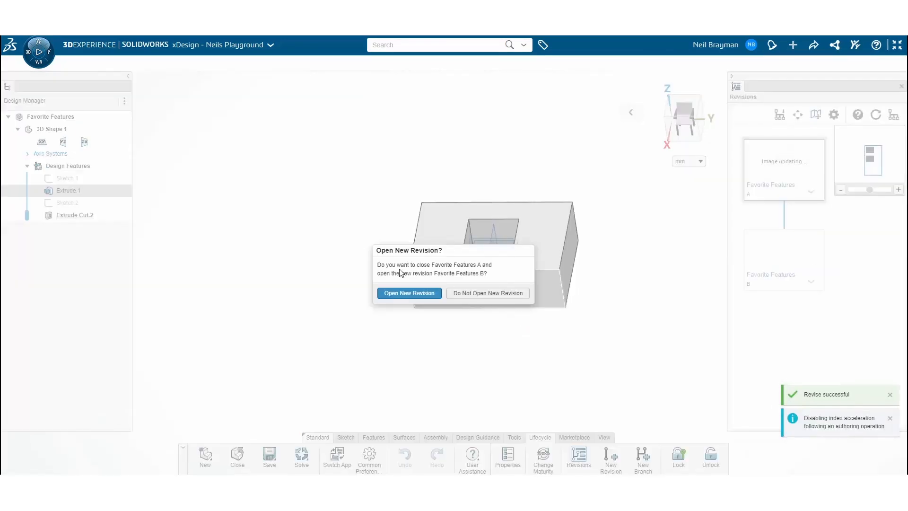
- Open the new revision B and show the revisions in the graph list view
{"action": "left_click", "coordinate": [428, 294]}
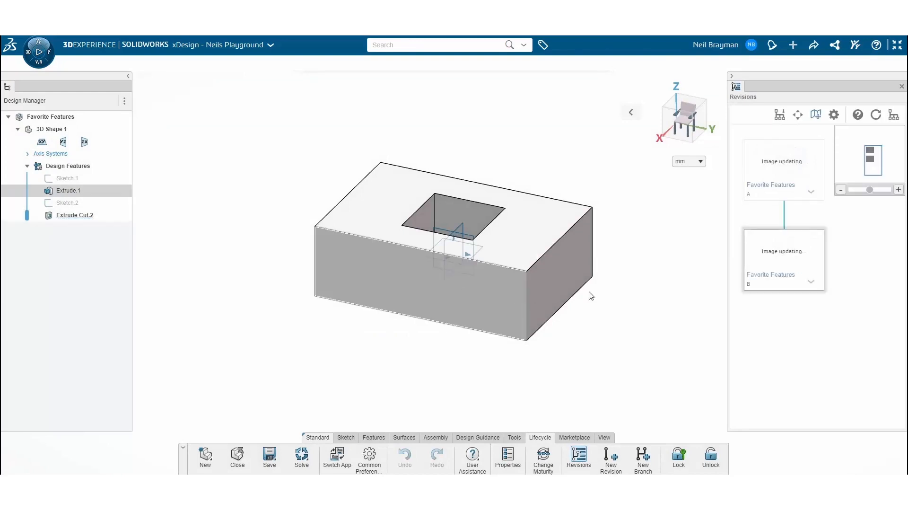
{"action": "left_click", "coordinate": [894, 115]}
{"action": "left_click", "coordinate": [892, 152]}
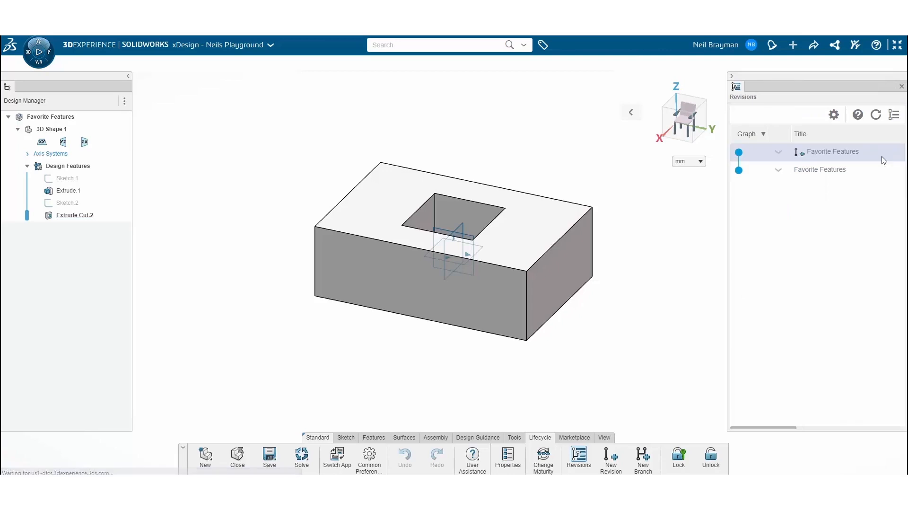
- Edit the block's base sketch, set the rectangle's width to 200 mm, and save the component
{"action": "middle_click_drag", "start_coordinate": [376, 353], "coordinate": [405, 394]}
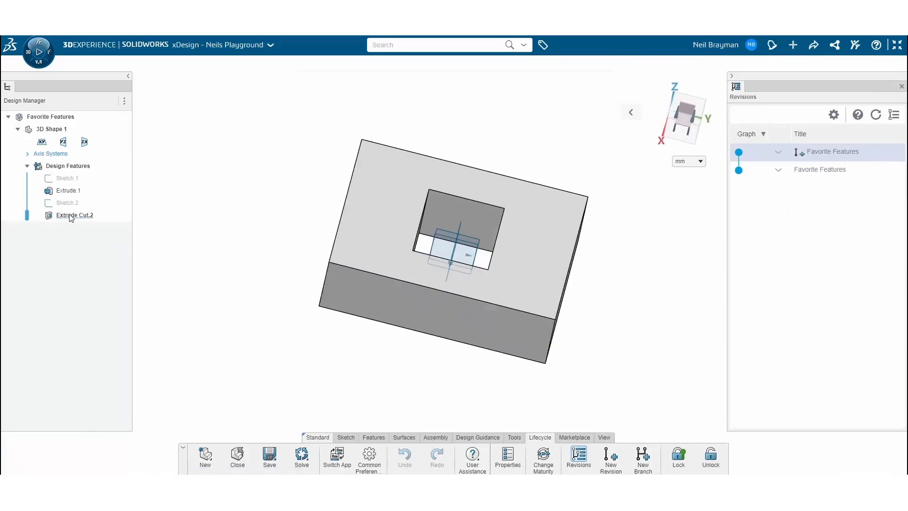
{"action": "left_click", "coordinate": [68, 178]}
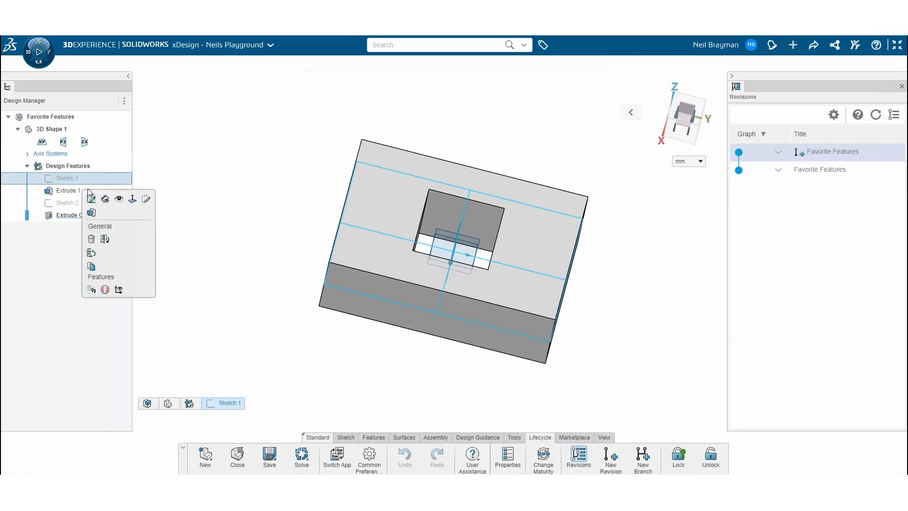
{"action": "left_click", "coordinate": [91, 199]}
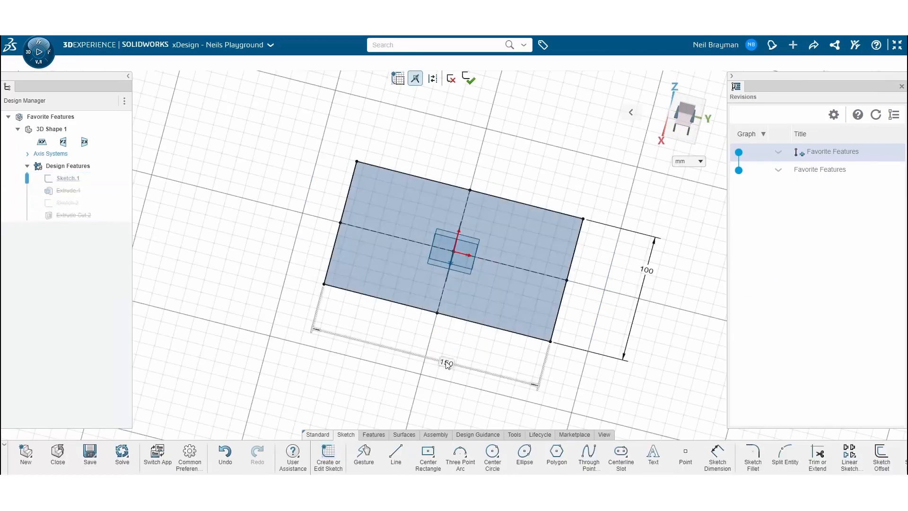
{"action": "left_click", "coordinate": [447, 364]}
{"action": "double_click", "coordinate": [447, 365]}
{"action": "type", "text": "200"}
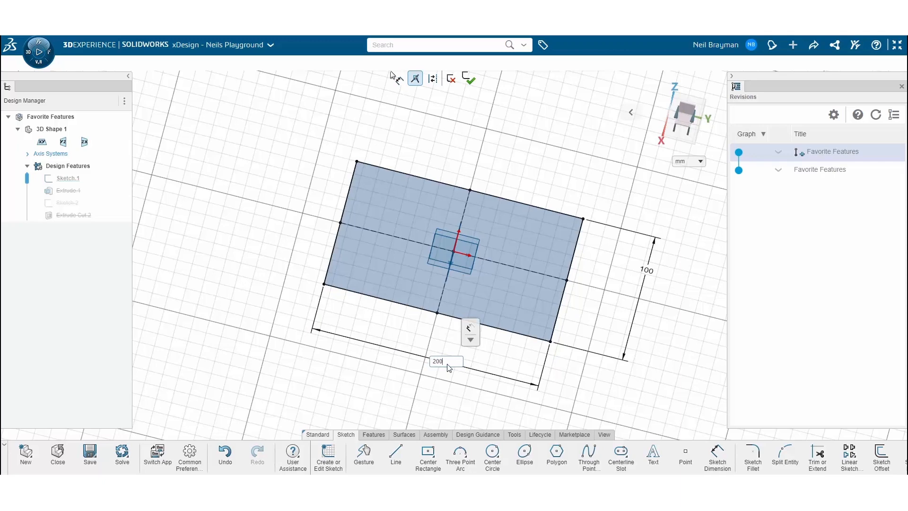
{"action": "key", "text": "Return"}
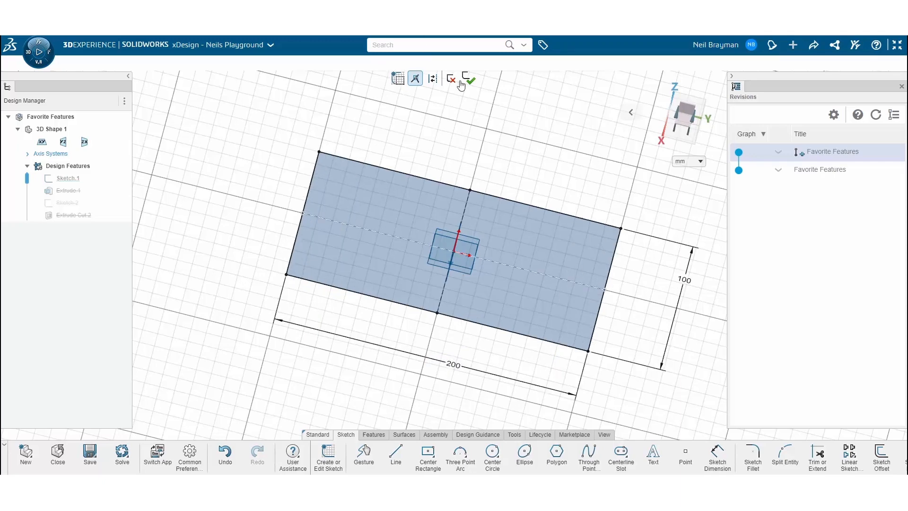
{"action": "left_click", "coordinate": [470, 80]}
{"action": "left_click", "coordinate": [90, 454]}
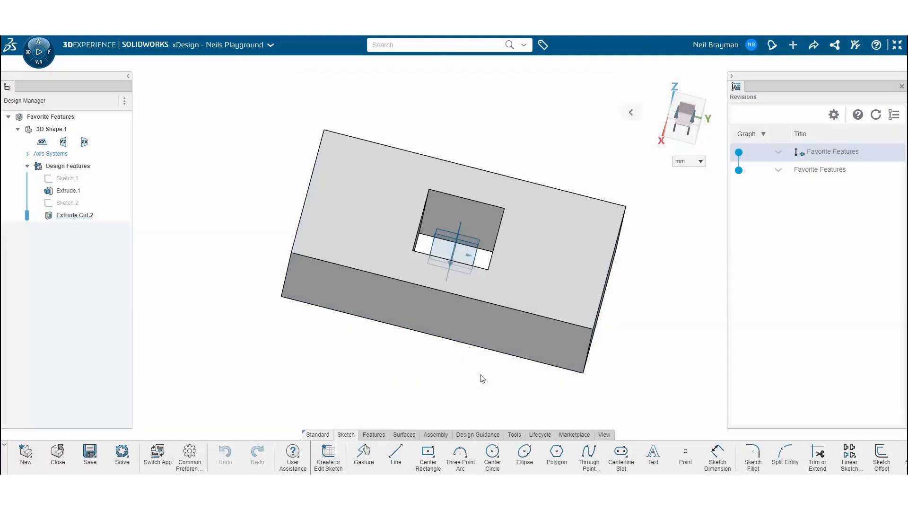
- Switch the revisions display from the list to the graph with thumbnails
{"action": "left_click", "coordinate": [894, 115]}
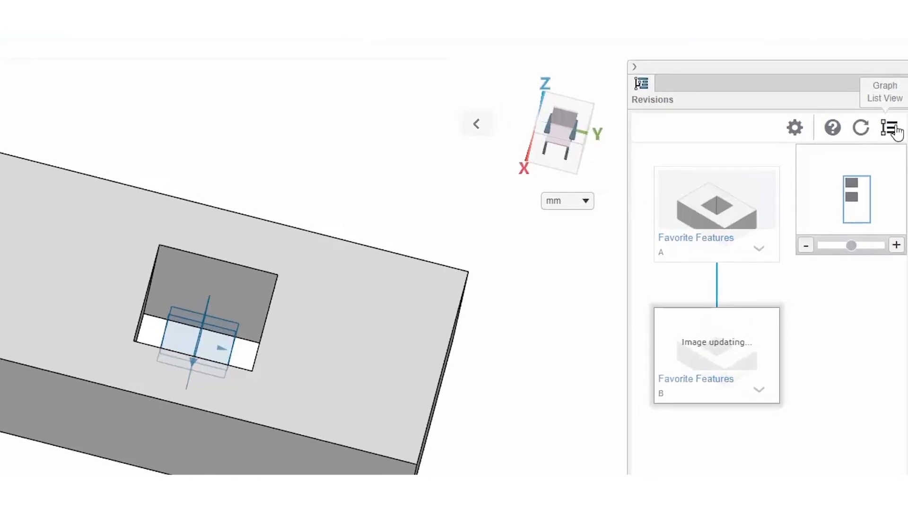
{"action": "left_click", "coordinate": [891, 129]}
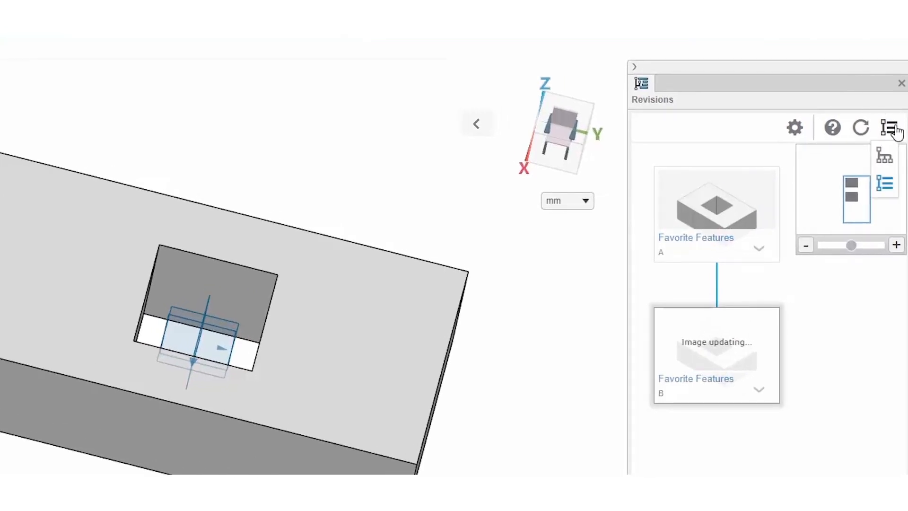
{"action": "left_click", "coordinate": [883, 157]}
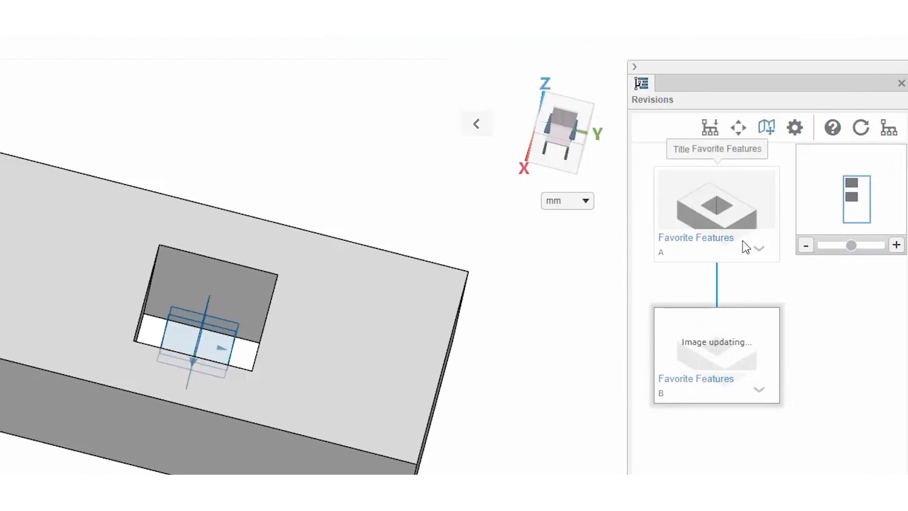
- Compare the two revisions by opening revision A and then revision B
{"action": "double_click", "coordinate": [717, 208]}
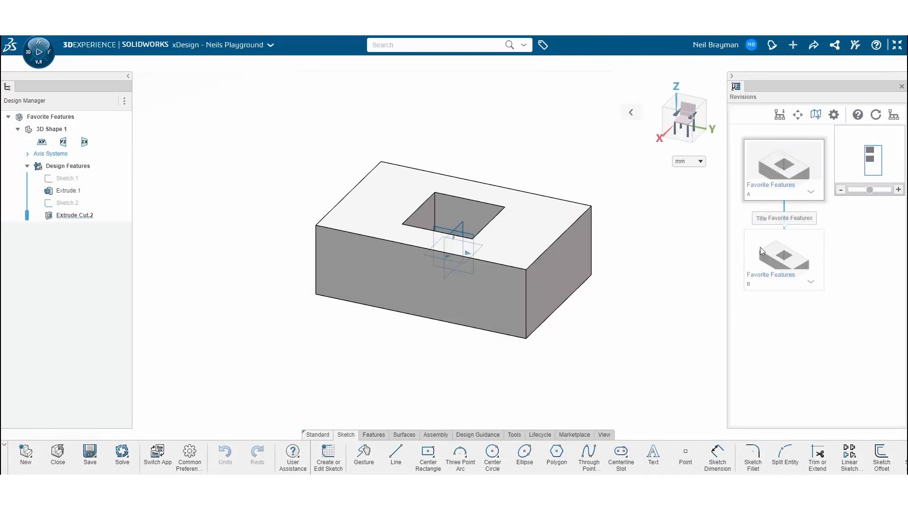
{"action": "double_click", "coordinate": [783, 264]}
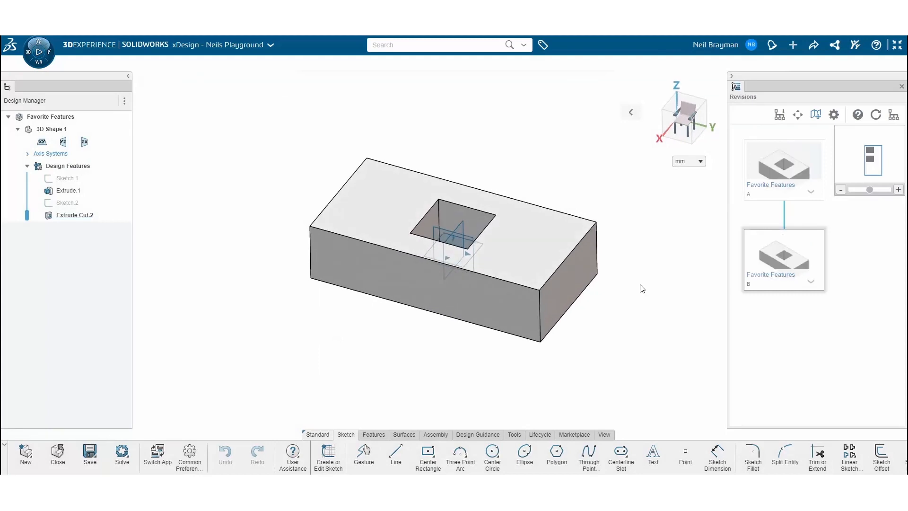
- Create revision C from revision A with the comment "Larger Height" and open it
{"action": "double_click", "coordinate": [767, 194]}
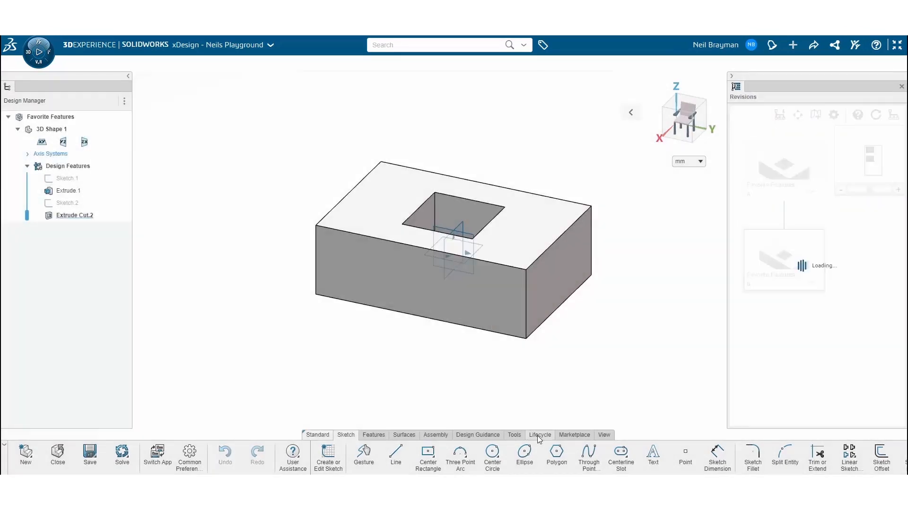
{"action": "left_click", "coordinate": [537, 435]}
{"action": "left_click", "coordinate": [611, 455]}
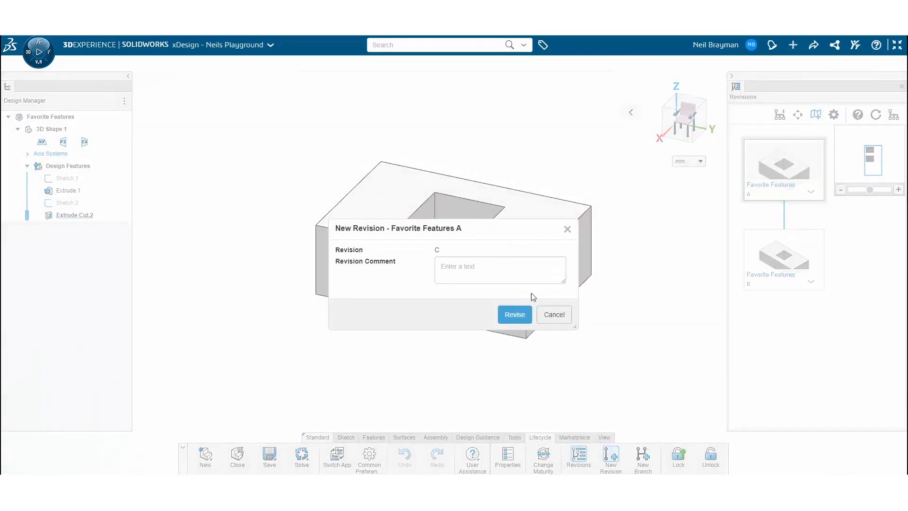
{"action": "left_click", "coordinate": [474, 271]}
{"action": "type", "text": "Larger Height"}
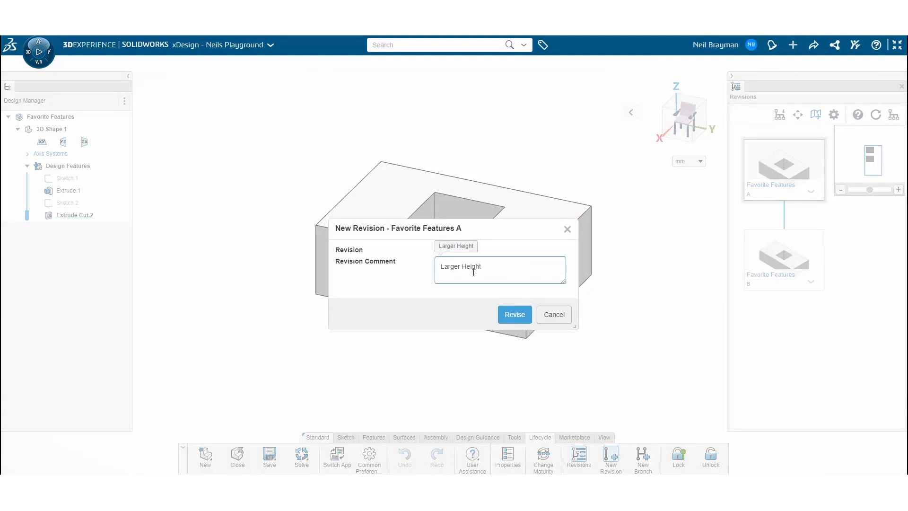
{"action": "left_click", "coordinate": [522, 314]}
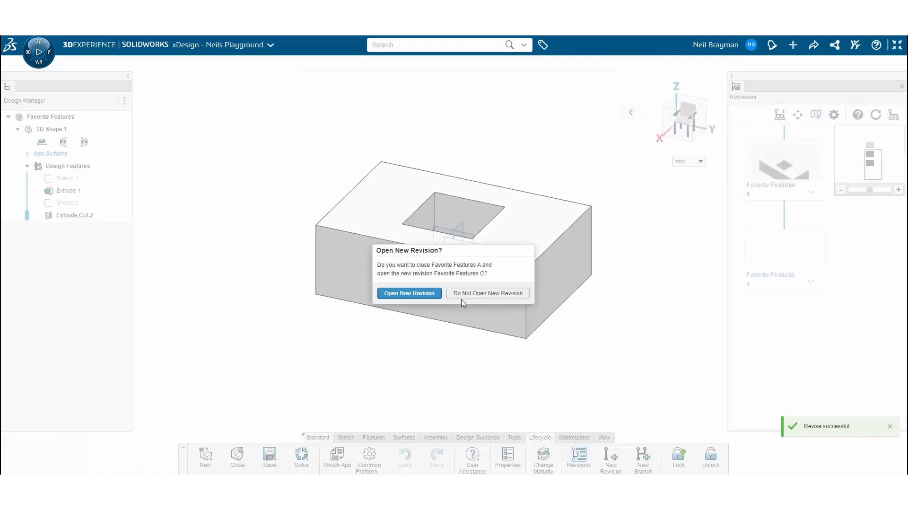
{"action": "left_click", "coordinate": [423, 293]}
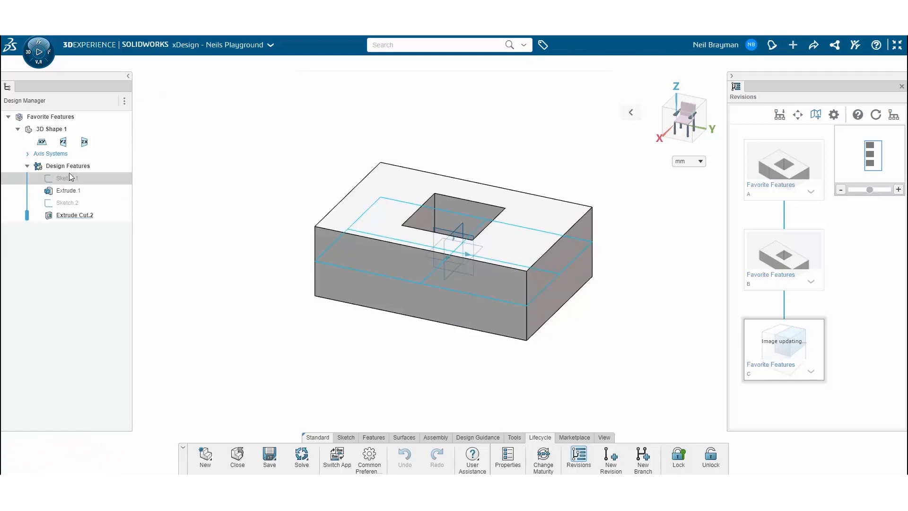
- Edit the block's base extrusion and set its midplane distance to 100 mm
{"action": "left_click", "coordinate": [69, 190]}
{"action": "left_click", "coordinate": [94, 103]}
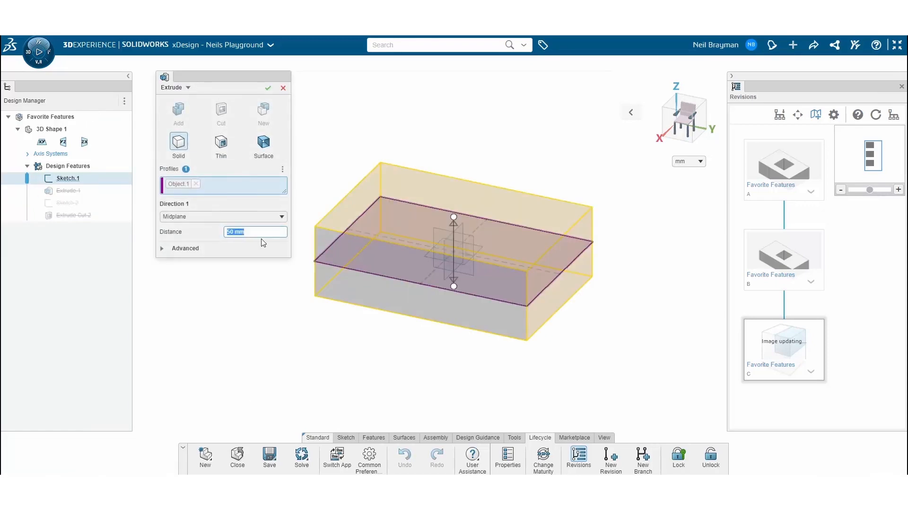
{"action": "type", "text": "100"}
{"action": "left_click", "coordinate": [267, 88]}
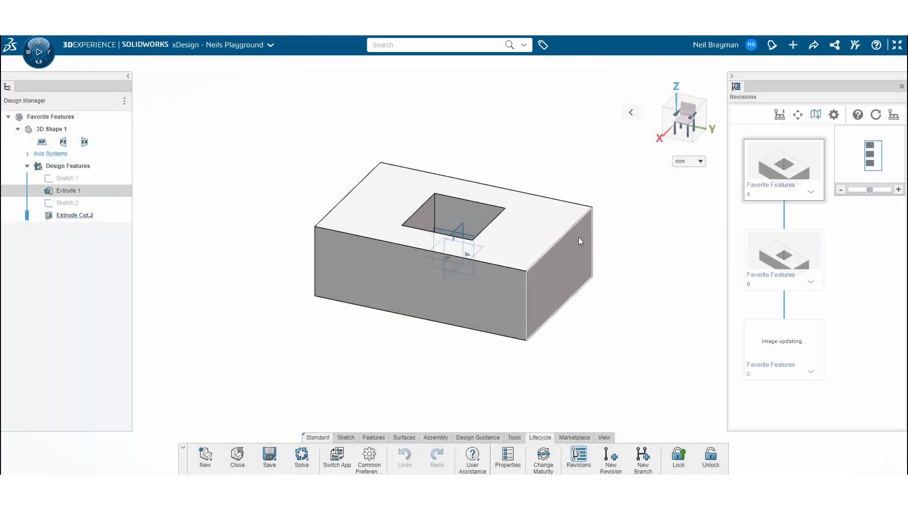
- Open revision B and then revision C for comparison, and cycle the revision graph's layout direction back to top-down
{"action": "double_click", "coordinate": [778, 254]}
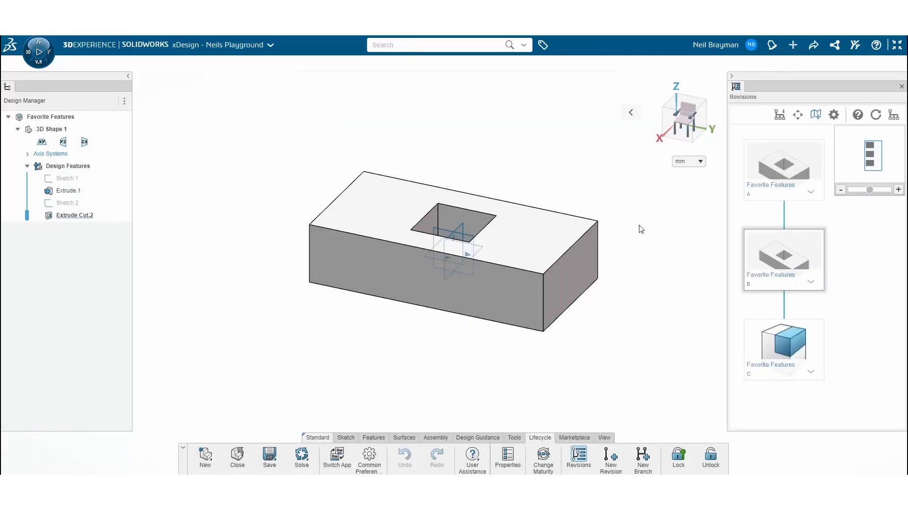
{"action": "double_click", "coordinate": [788, 342]}
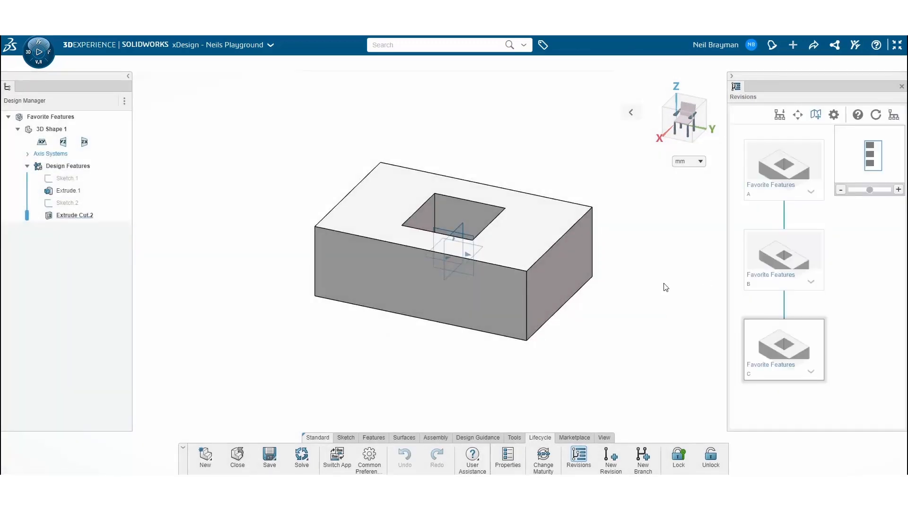
{"action": "left_click", "coordinate": [779, 115]}
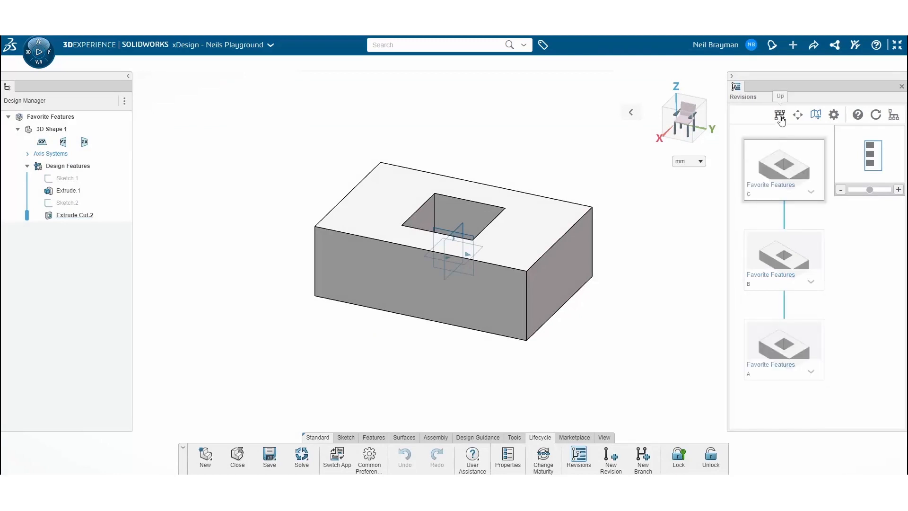
{"action": "left_click", "coordinate": [780, 116]}
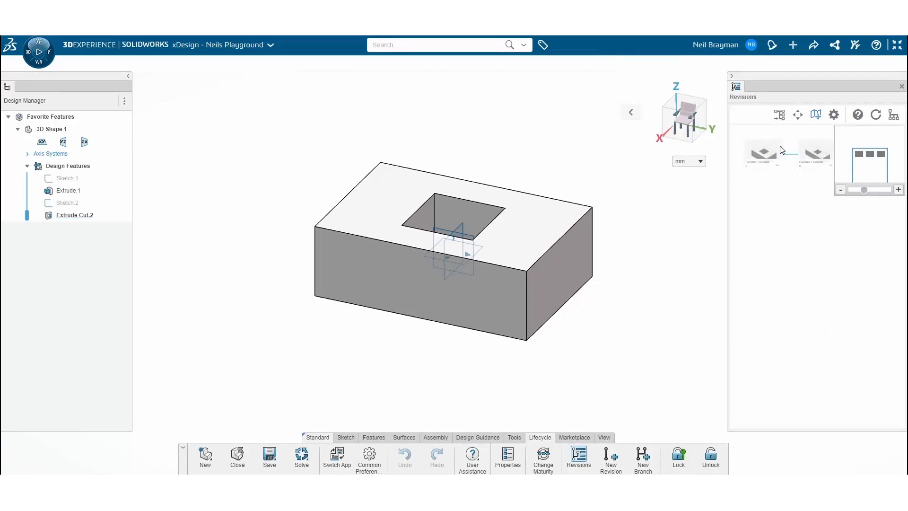
{"action": "left_click", "coordinate": [780, 116]}
{"action": "left_click", "coordinate": [779, 133]}
{"action": "left_click", "coordinate": [779, 121]}
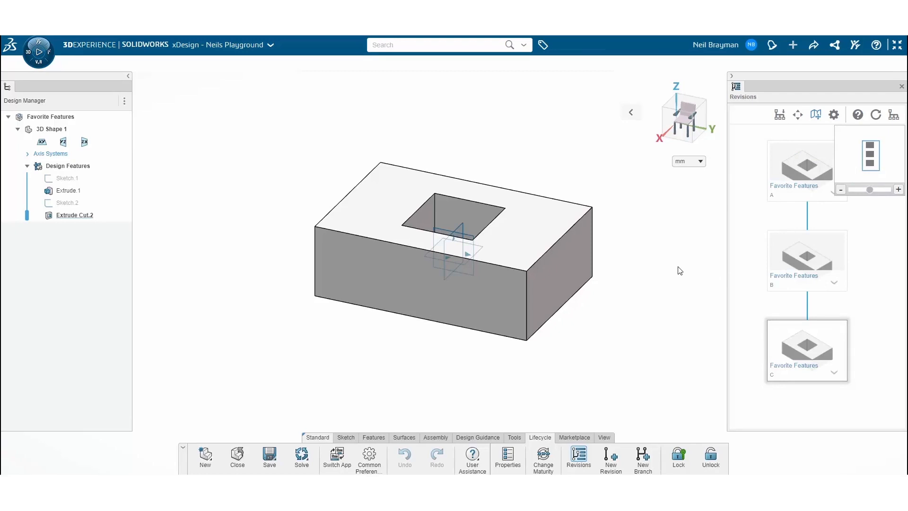
- Collapse the revisions display and switch the component to the xShape app
{"action": "key", "text": "x"}
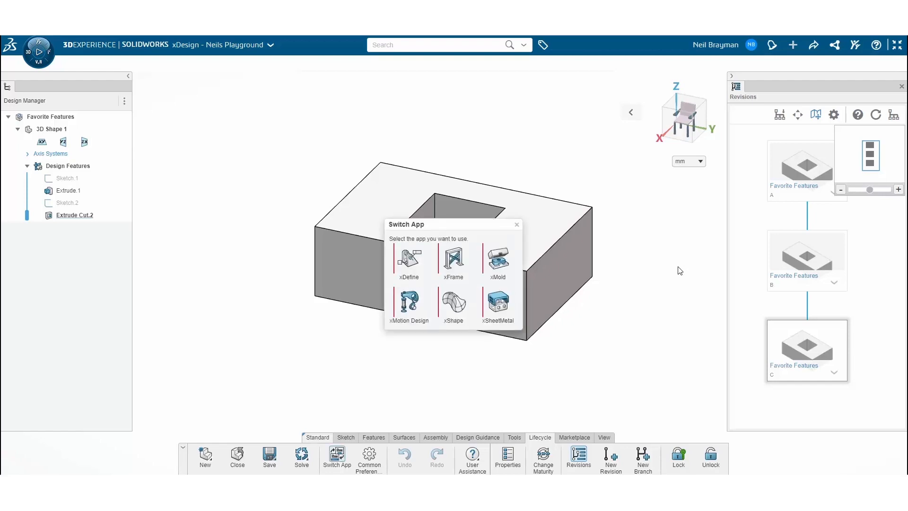
{"action": "left_click", "coordinate": [732, 77]}
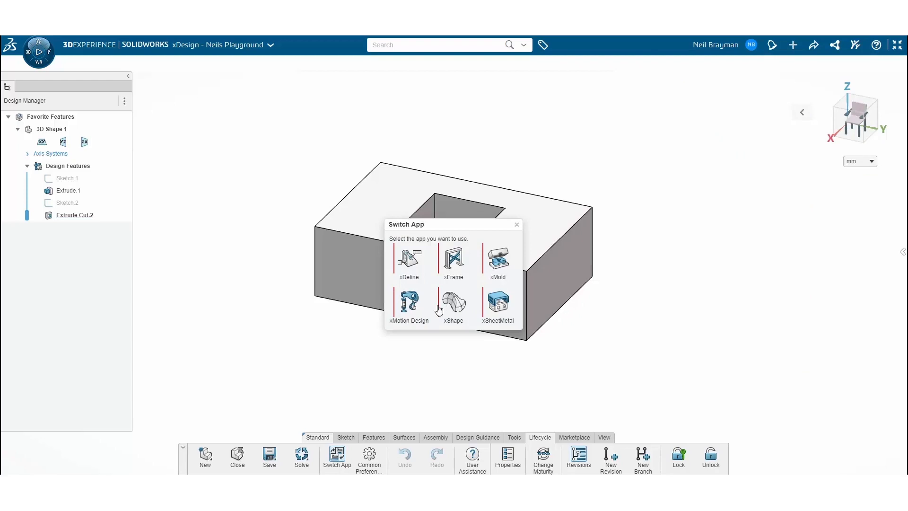
{"action": "left_click", "coordinate": [458, 304]}
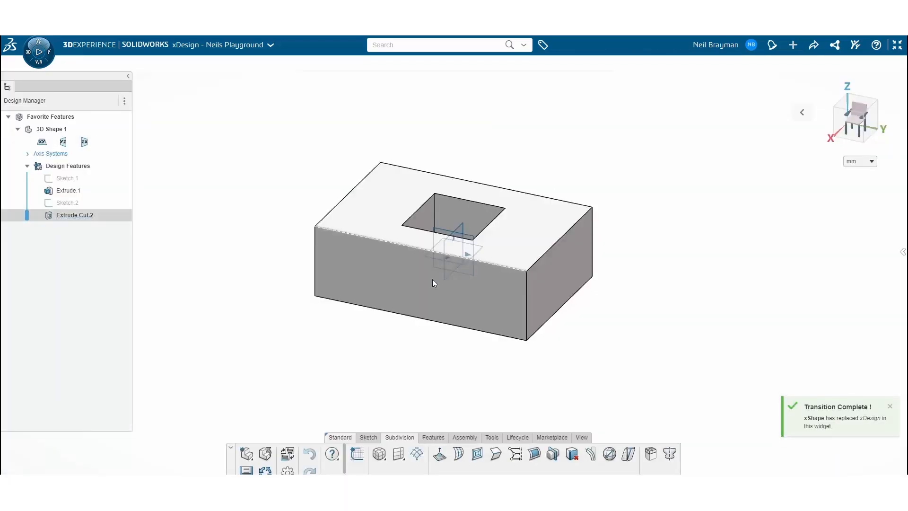
- Insert a midplane torus subdivision primitive at the origin with a reduced scale and 8 divisions in both directions
{"action": "left_click", "coordinate": [385, 456]}
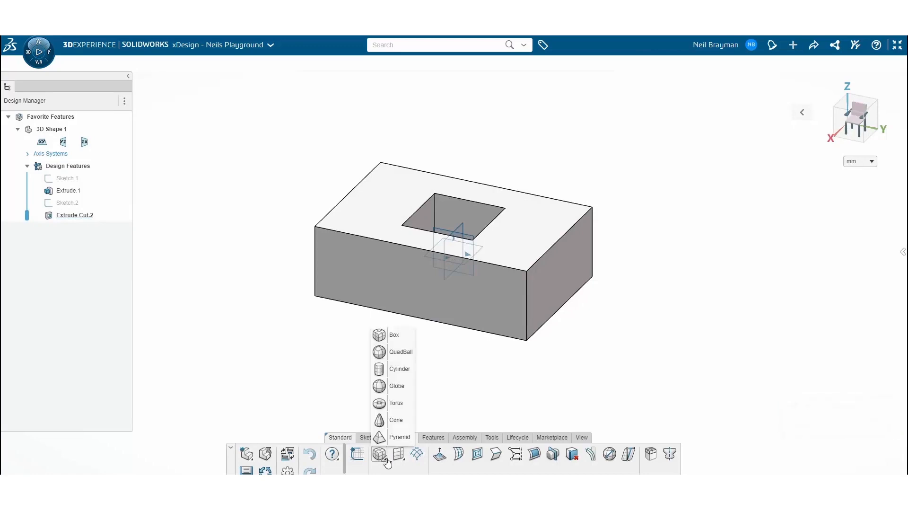
{"action": "left_click", "coordinate": [399, 408]}
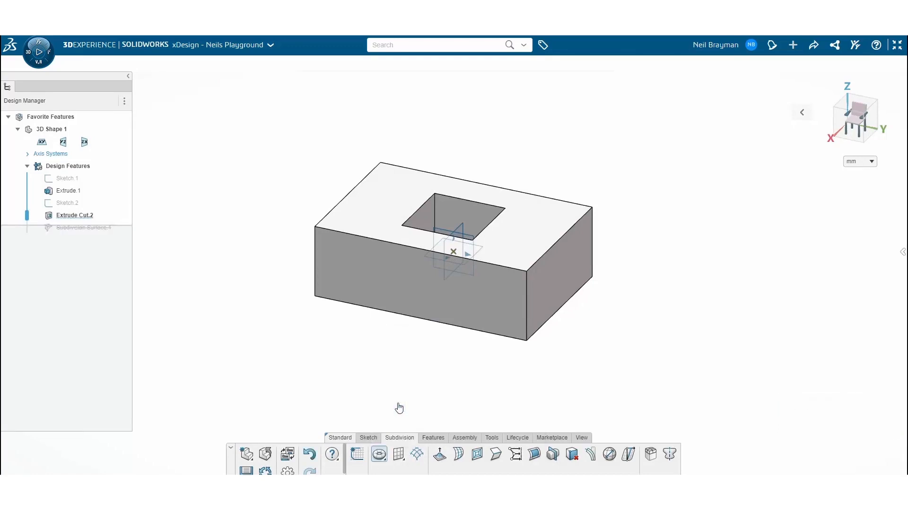
{"action": "left_click", "coordinate": [453, 251]}
{"action": "left_click_drag", "start_coordinate": [187, 150], "coordinate": [175, 150]}
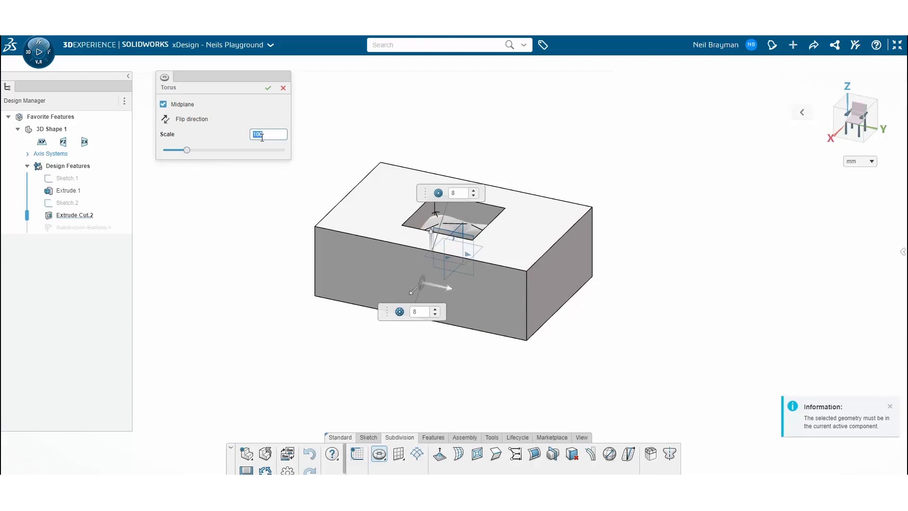
{"action": "left_click", "coordinate": [268, 89]}
- Move the torus out of the square cut to the block's short side face so that half of it protrudes
{"action": "middle_click_drag", "start_coordinate": [335, 156], "coordinate": [325, 272]}
{"action": "left_click", "coordinate": [453, 252]}
{"action": "left_click", "coordinate": [458, 285]}
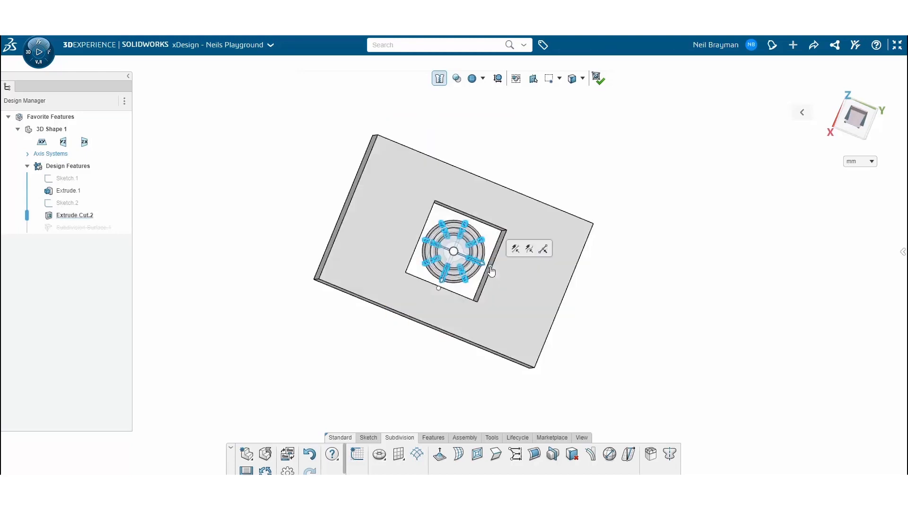
{"action": "left_click_drag", "start_coordinate": [511, 268], "coordinate": [561, 350]}
{"action": "middle_click_drag", "start_coordinate": [574, 373], "coordinate": [592, 306]}
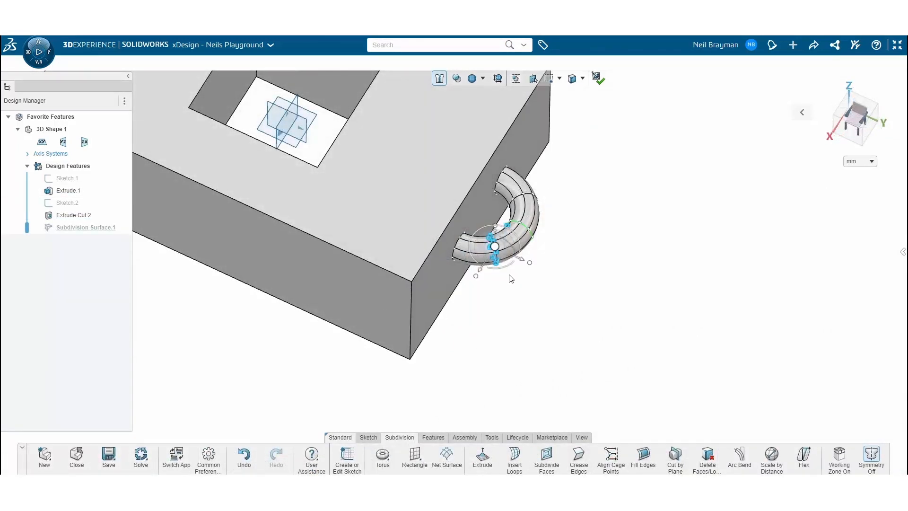
- Pull the protruding torus section outward into a longer, rounded handle and finish the subdivision edit
{"action": "left_click", "coordinate": [492, 250]}
{"action": "left_click_drag", "start_coordinate": [515, 265], "coordinate": [560, 292]}
{"action": "left_click_drag", "start_coordinate": [504, 292], "coordinate": [492, 310]}
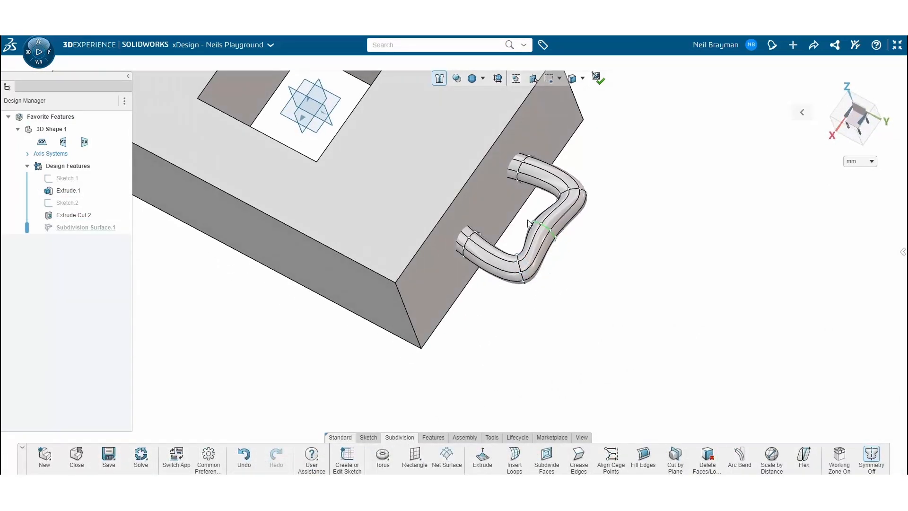
{"action": "left_click", "coordinate": [548, 225]}
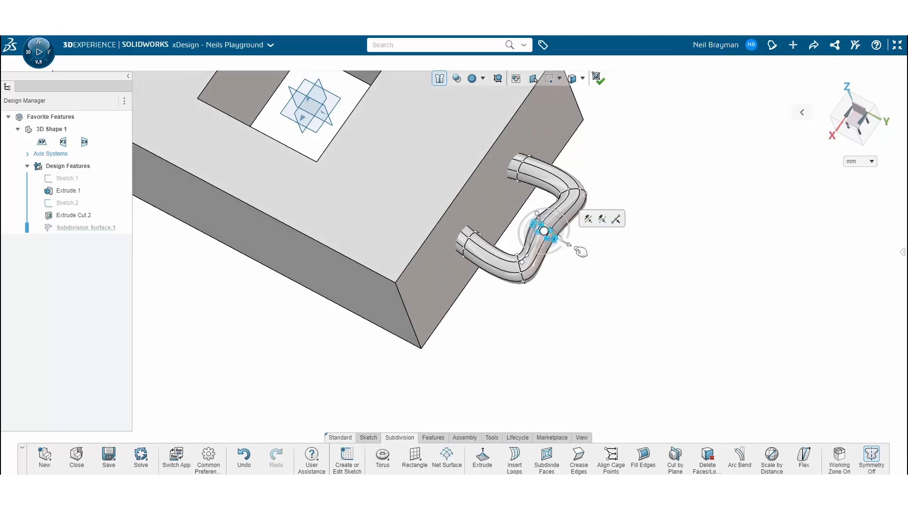
{"action": "left_click_drag", "start_coordinate": [549, 225], "coordinate": [574, 249]}
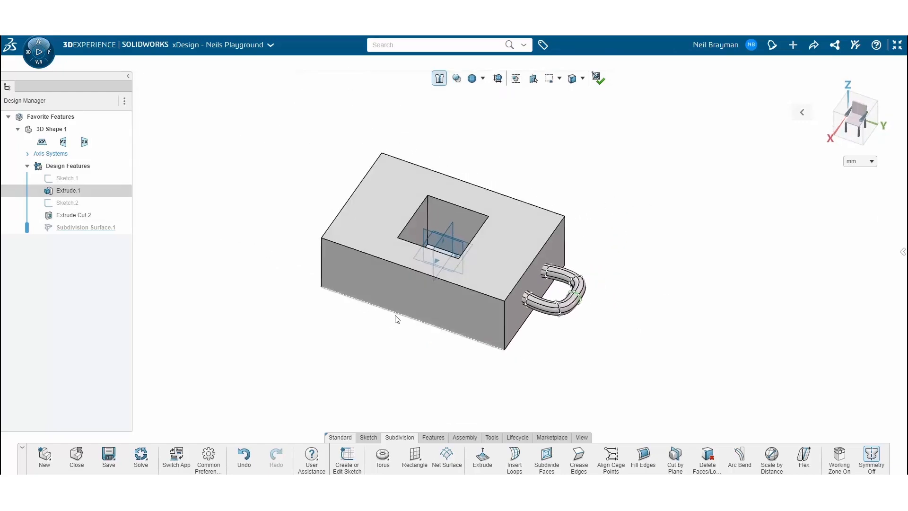
{"action": "left_click", "coordinate": [595, 79]}
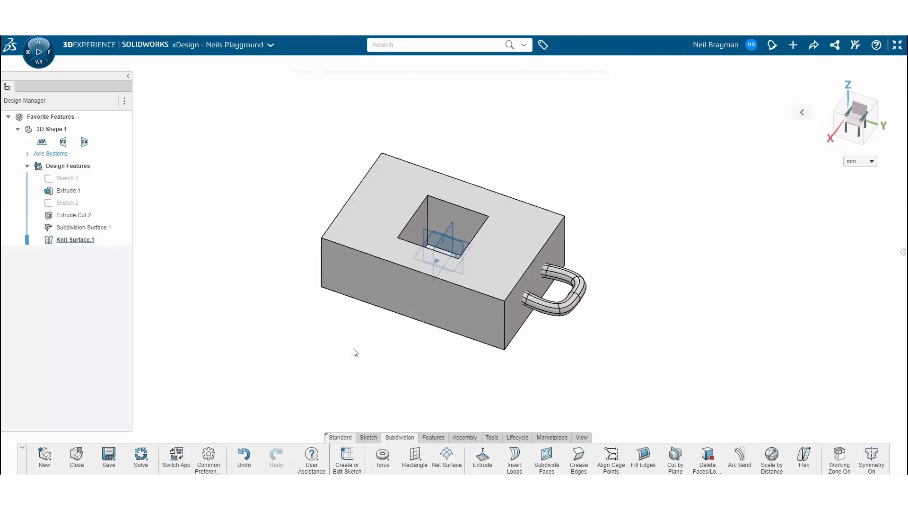
- Switch back to xDesign and create an assembly named "Fav Feature Assembly" from the component, saving its current changes
{"action": "key", "text": "x"}
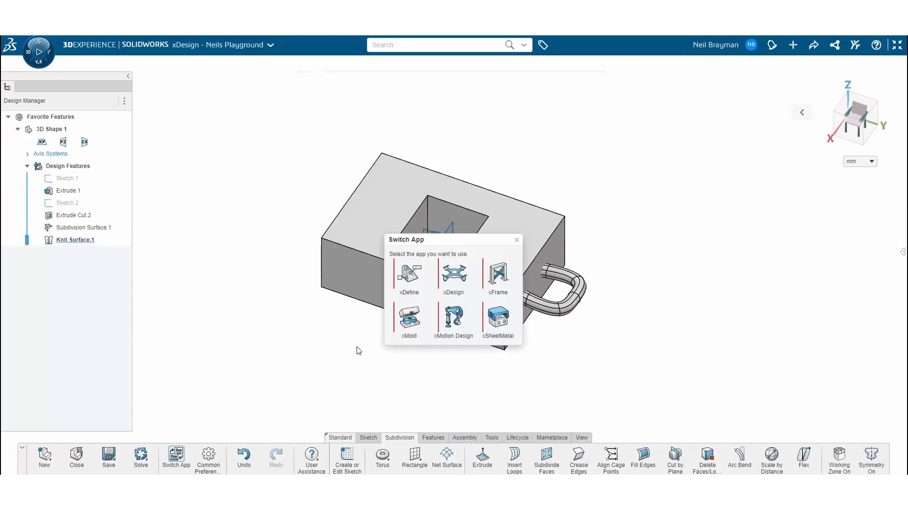
{"action": "left_click", "coordinate": [456, 281]}
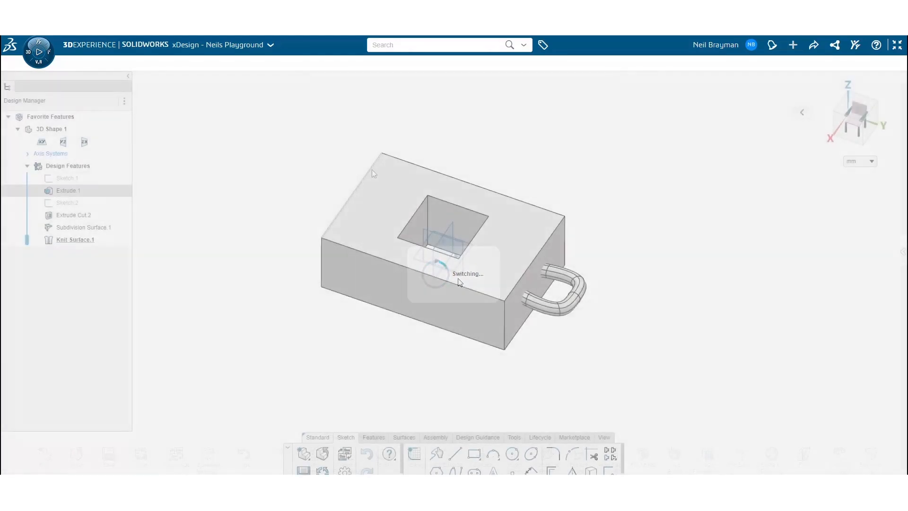
{"action": "left_click", "coordinate": [58, 117]}
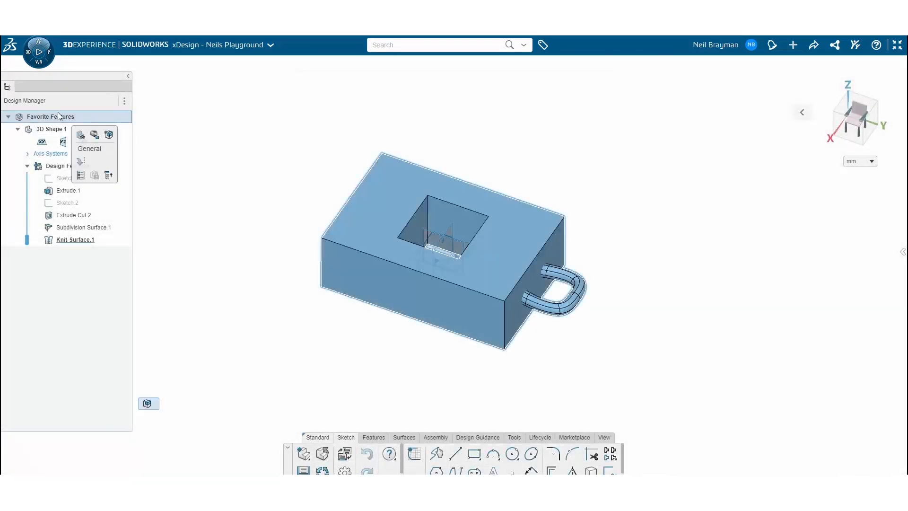
{"action": "left_click", "coordinate": [109, 135]}
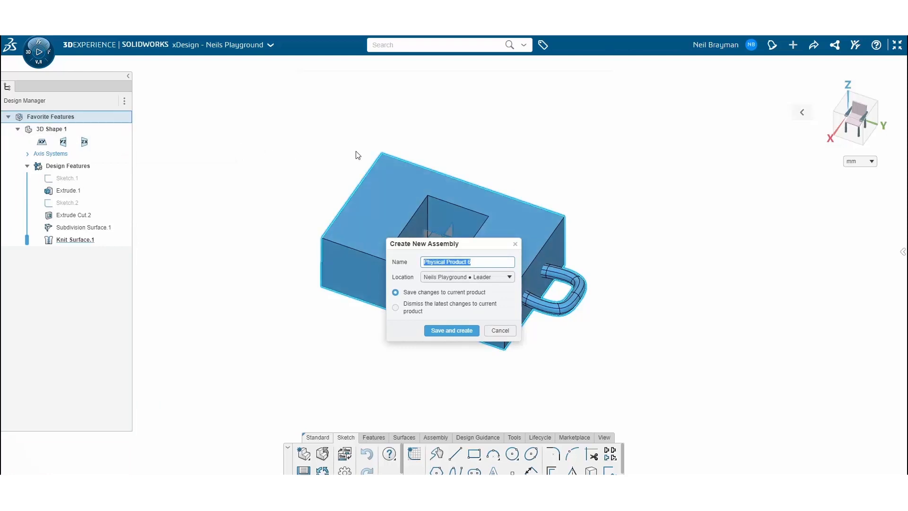
{"action": "type", "text": "Fav Feature Assembly"}
{"action": "left_click", "coordinate": [466, 331]}
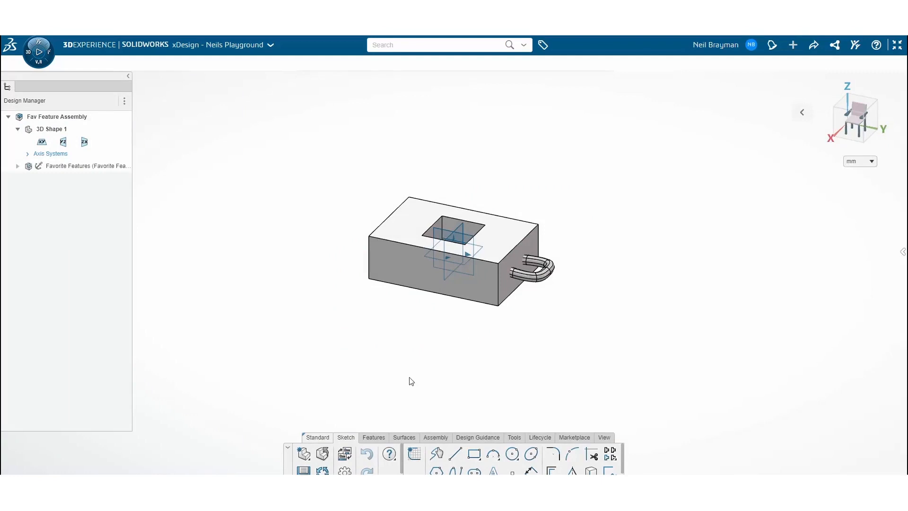
- Insert the existing Key component into the assembly, filtering the search to the playground collaborative space
{"action": "left_click", "coordinate": [435, 437]}
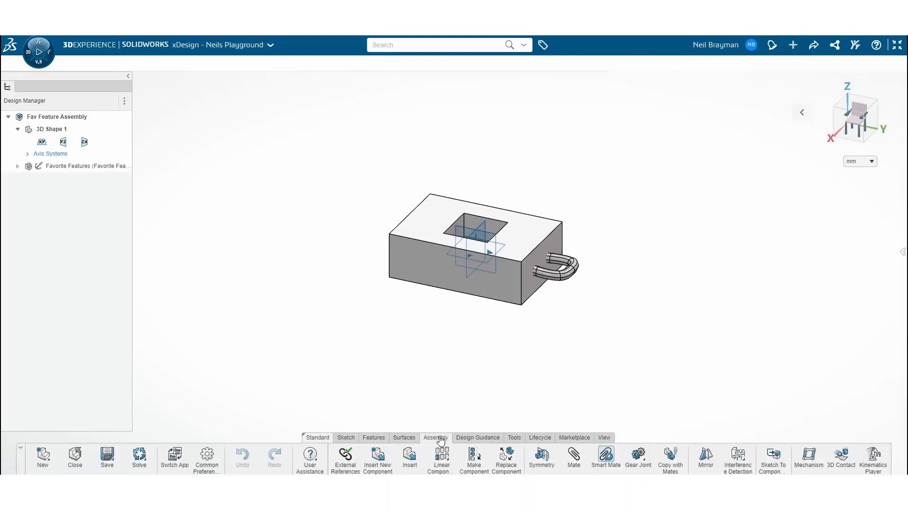
{"action": "left_click", "coordinate": [411, 454]}
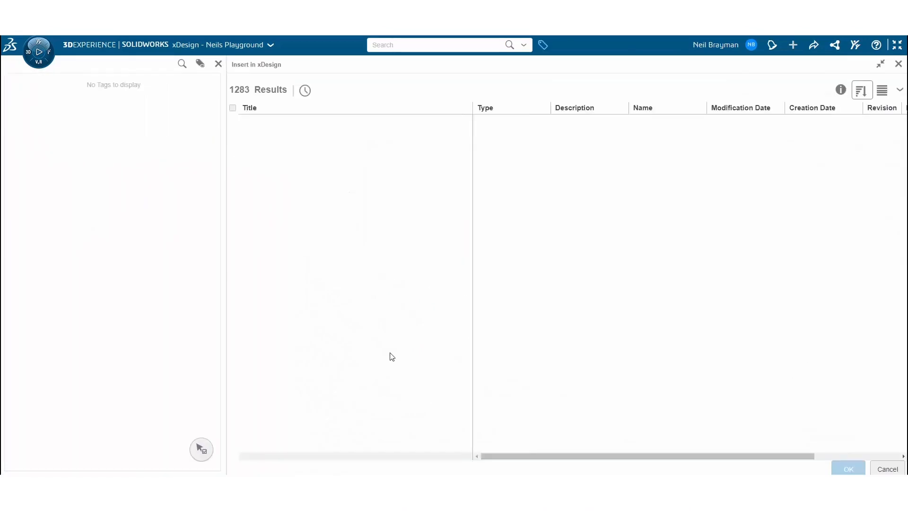
{"action": "scroll", "coordinate": [94, 213], "scroll_direction": "down", "scroll_amount": 8}
{"action": "scroll", "coordinate": [85, 232], "scroll_direction": "down", "scroll_amount": 1}
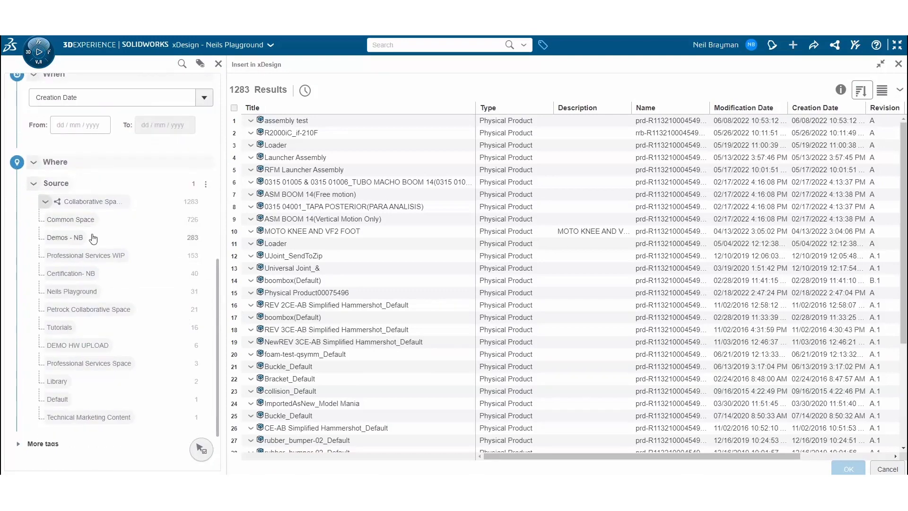
{"action": "left_click", "coordinate": [75, 292]}
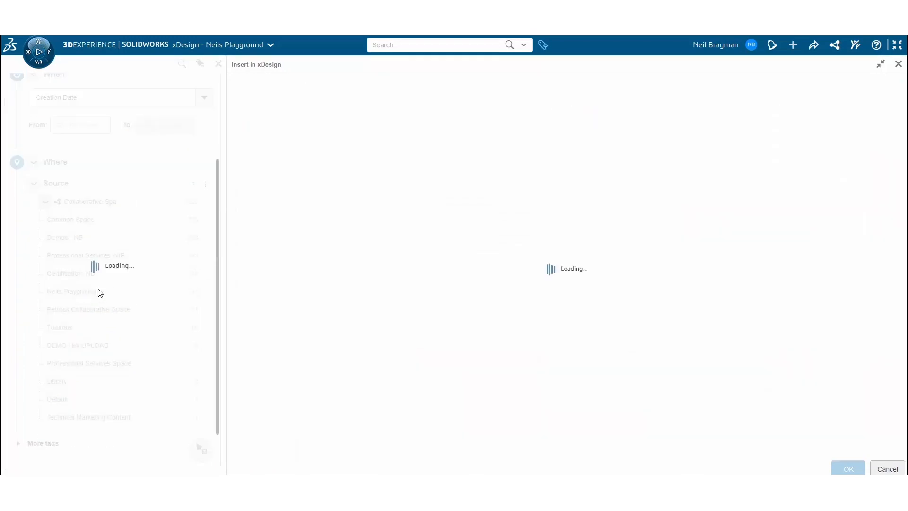
{"action": "left_click", "coordinate": [280, 183]}
{"action": "left_click", "coordinate": [849, 469]}
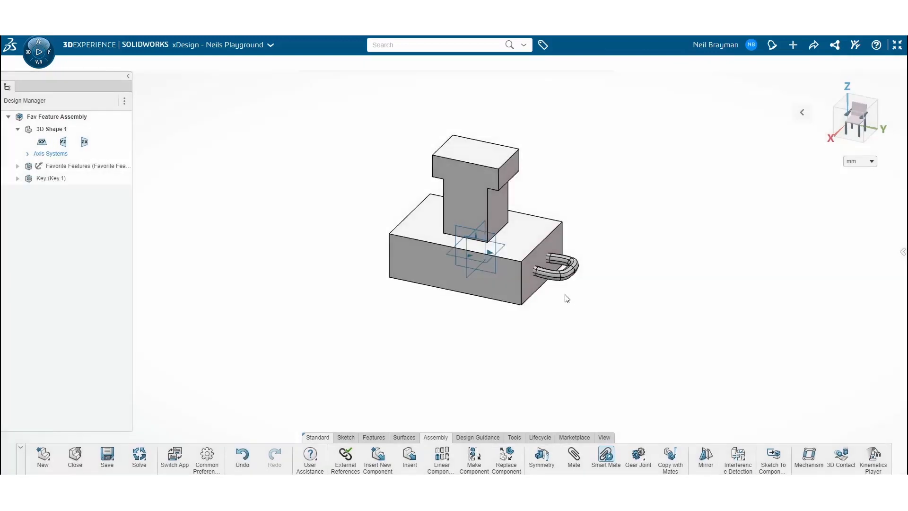
- Add a coincident mate between the Key's bottom face and the block's bottom face
{"action": "middle_click_drag", "start_coordinate": [563, 298], "coordinate": [614, 271]}
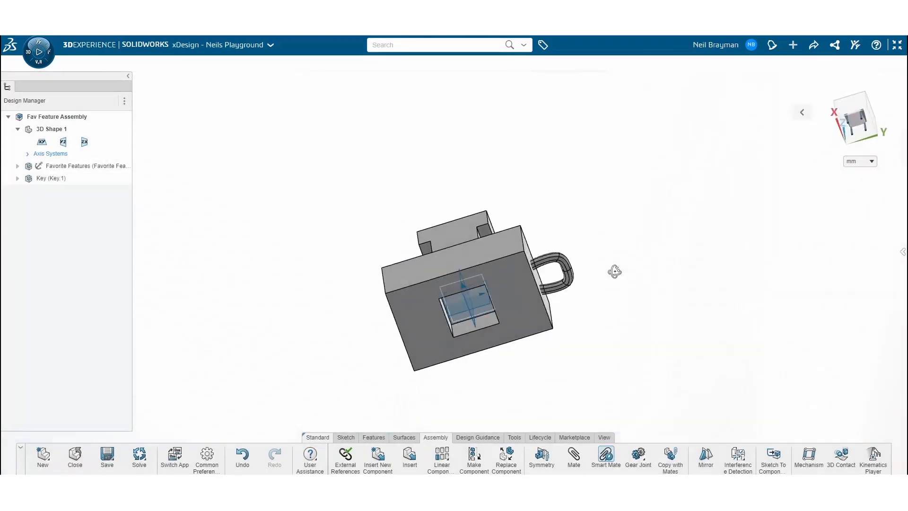
{"action": "scroll", "coordinate": [466, 318], "scroll_direction": "up", "scroll_amount": 3}
{"action": "middle_click_drag", "start_coordinate": [465, 319], "coordinate": [454, 325]}
{"action": "left_click", "coordinate": [453, 324]}
{"action": "left_click", "coordinate": [409, 339], "text": "ctrl"}
{"action": "left_click", "coordinate": [433, 313]}
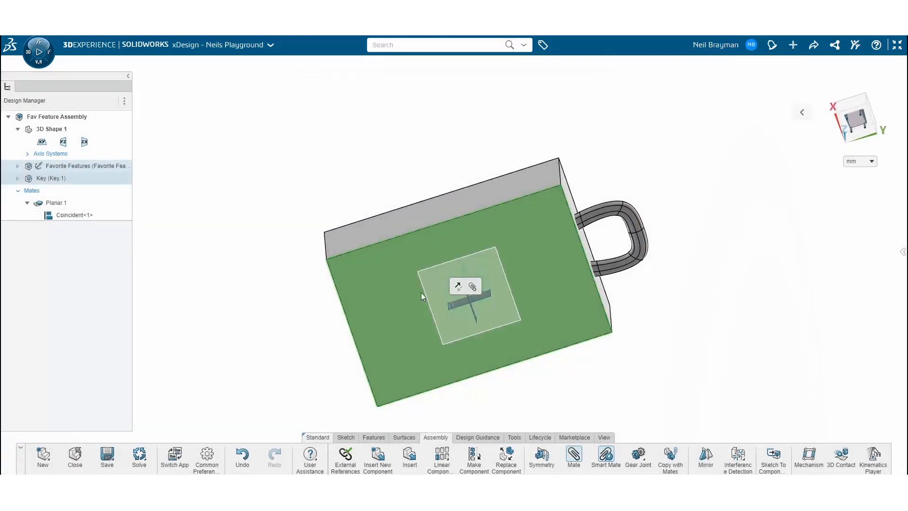
{"action": "left_click", "coordinate": [225, 249]}
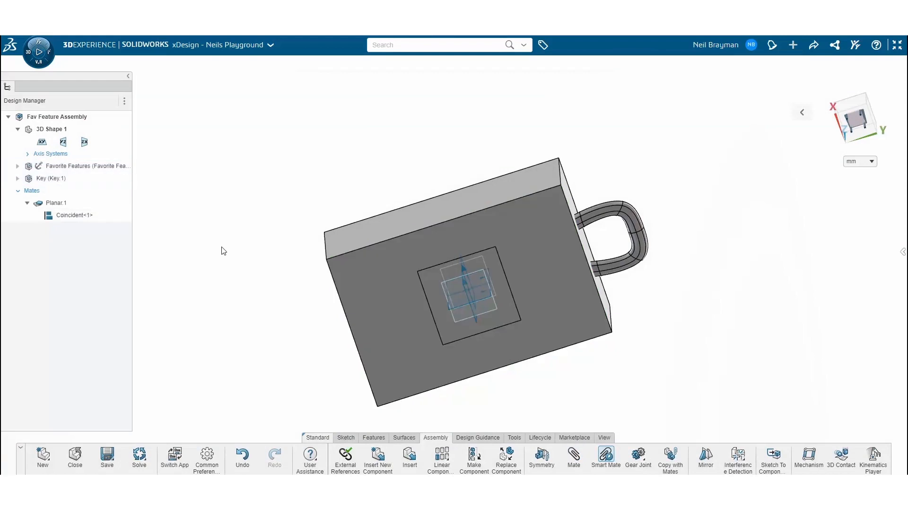
- Replace the Favorite Features block in the assembly with its revision A
{"action": "middle_click_drag", "start_coordinate": [436, 140], "coordinate": [603, 337]}
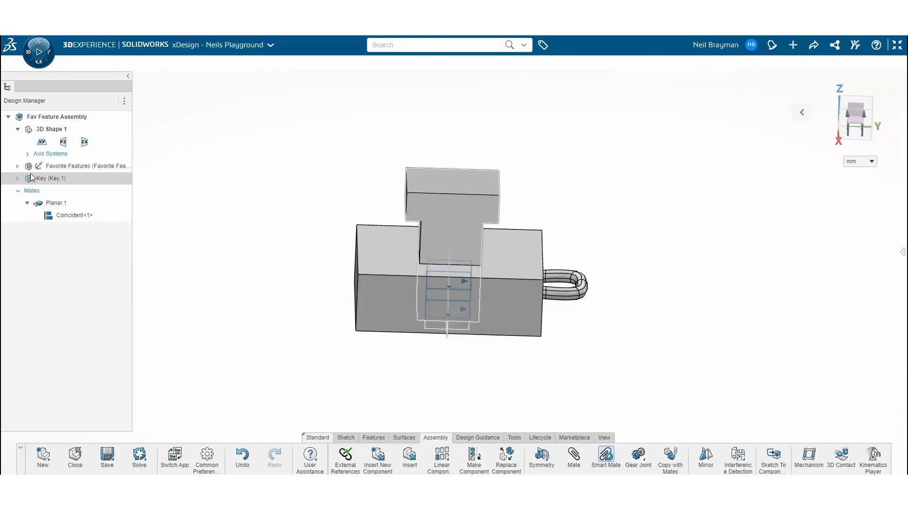
{"action": "left_click", "coordinate": [58, 167]}
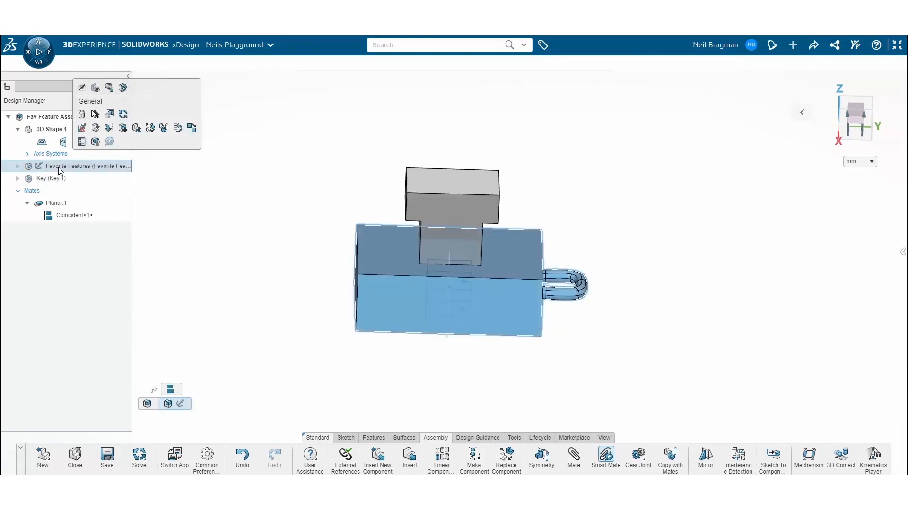
{"action": "left_click", "coordinate": [149, 132]}
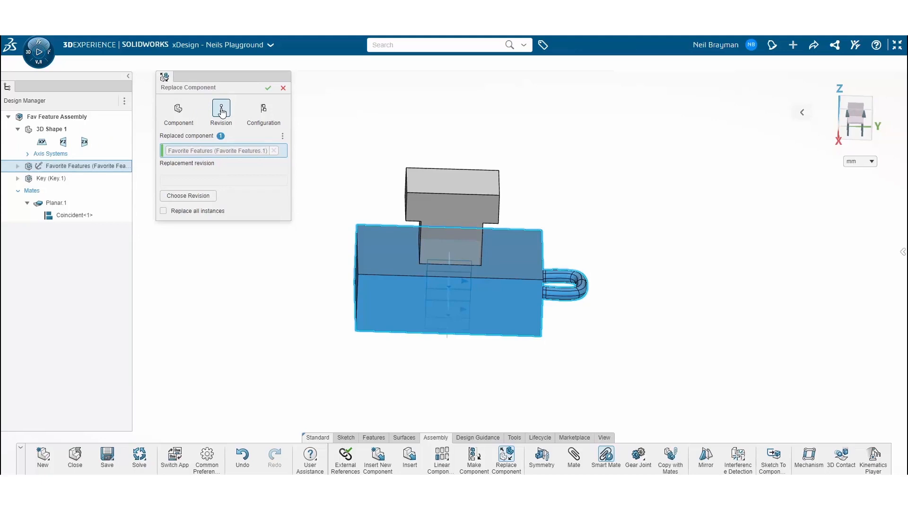
{"action": "left_click", "coordinate": [191, 197]}
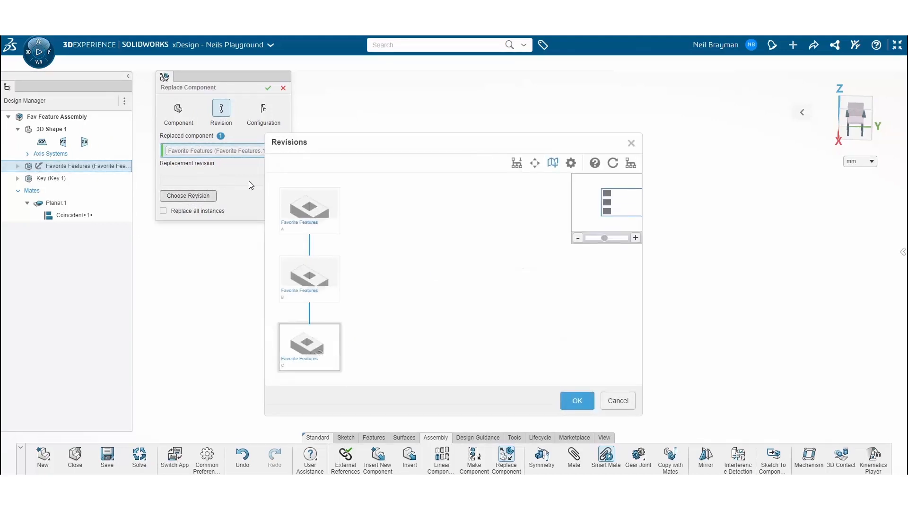
{"action": "left_click", "coordinate": [310, 212]}
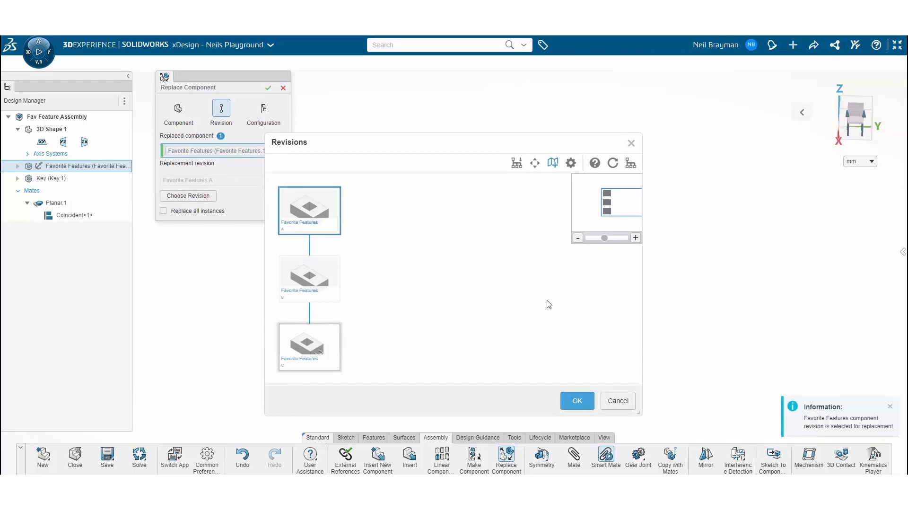
{"action": "left_click", "coordinate": [576, 401]}
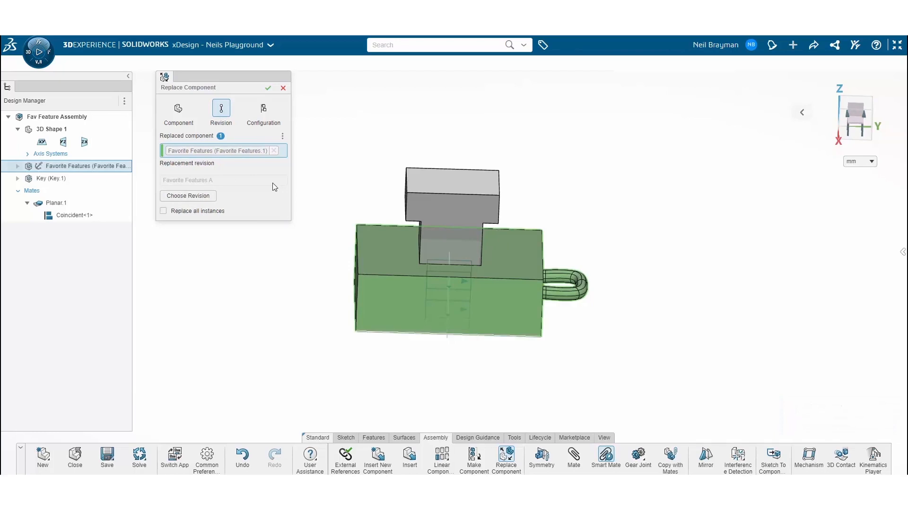
{"action": "left_click", "coordinate": [269, 89]}
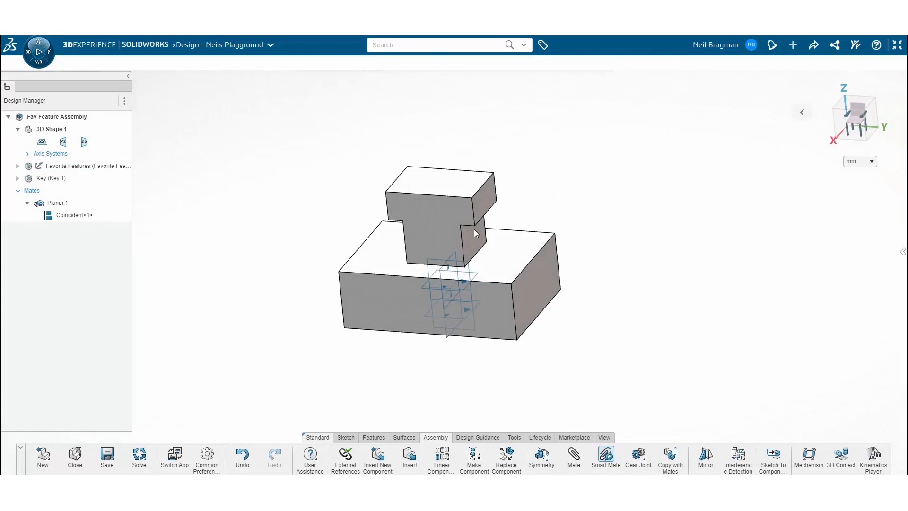
- Replace the Favorite Features block in the assembly with its revision B
{"action": "right_click", "coordinate": [64, 167]}
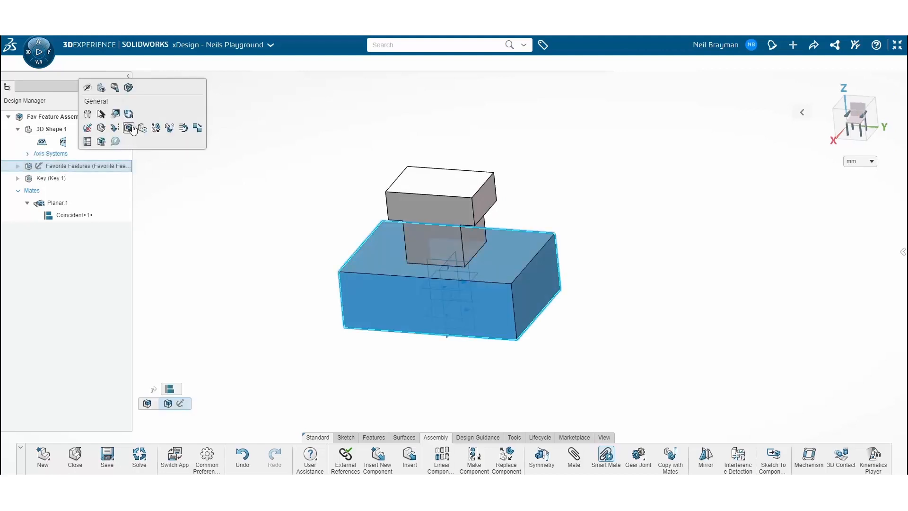
{"action": "left_click", "coordinate": [155, 129]}
{"action": "left_click", "coordinate": [192, 196]}
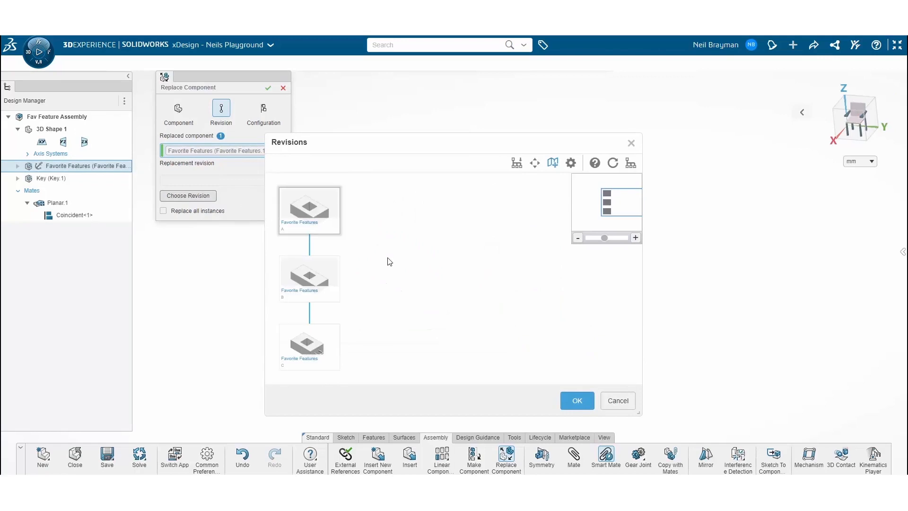
{"action": "left_click", "coordinate": [315, 281]}
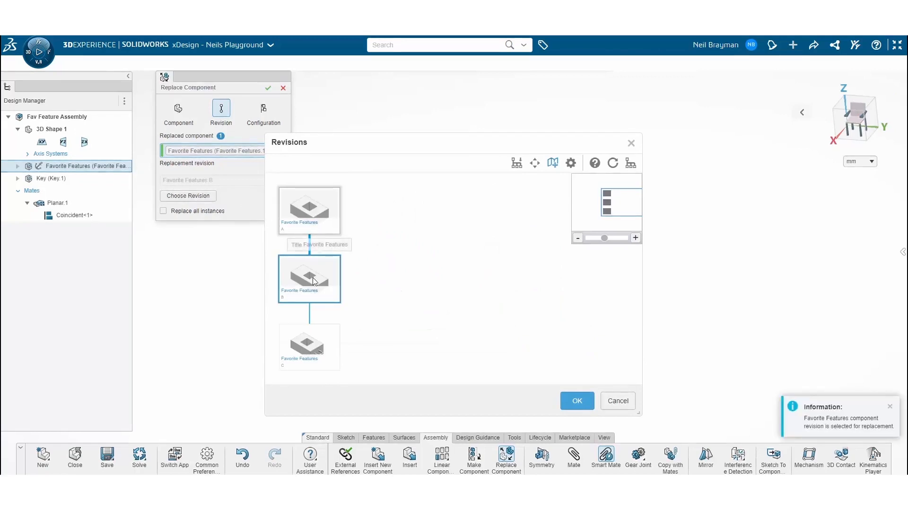
{"action": "left_click", "coordinate": [577, 401]}
{"action": "left_click", "coordinate": [267, 88]}
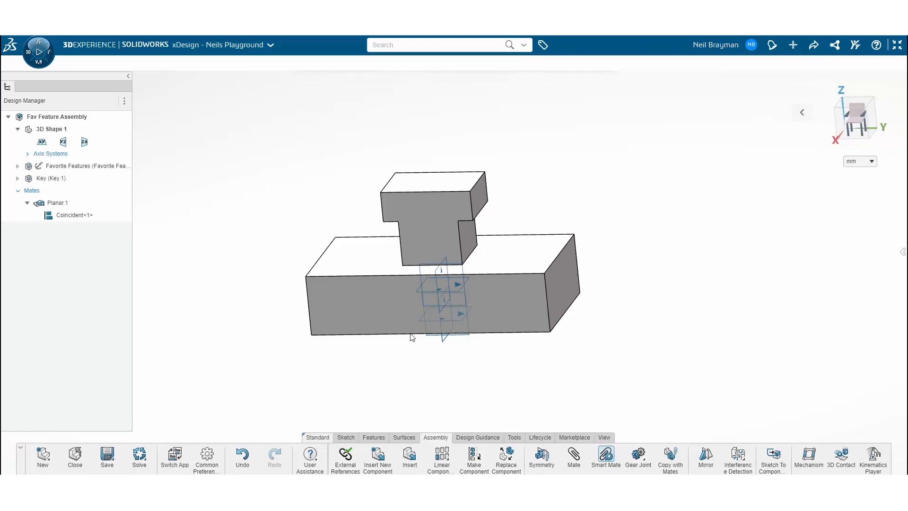
{"action": "middle_click_drag", "start_coordinate": [629, 229], "coordinate": [605, 238]}
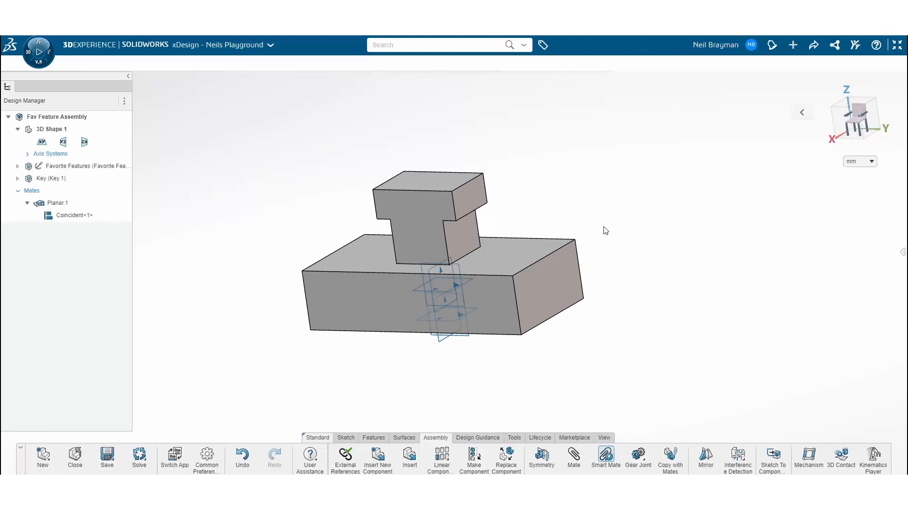
- Bring up the lifecycle commands for managing the assembly's maturity and revisions
{"action": "left_click", "coordinate": [540, 437]}
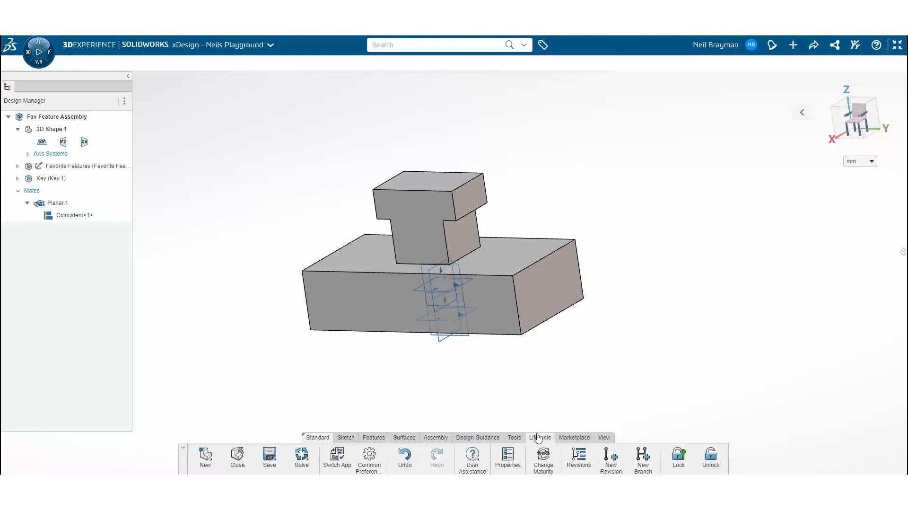